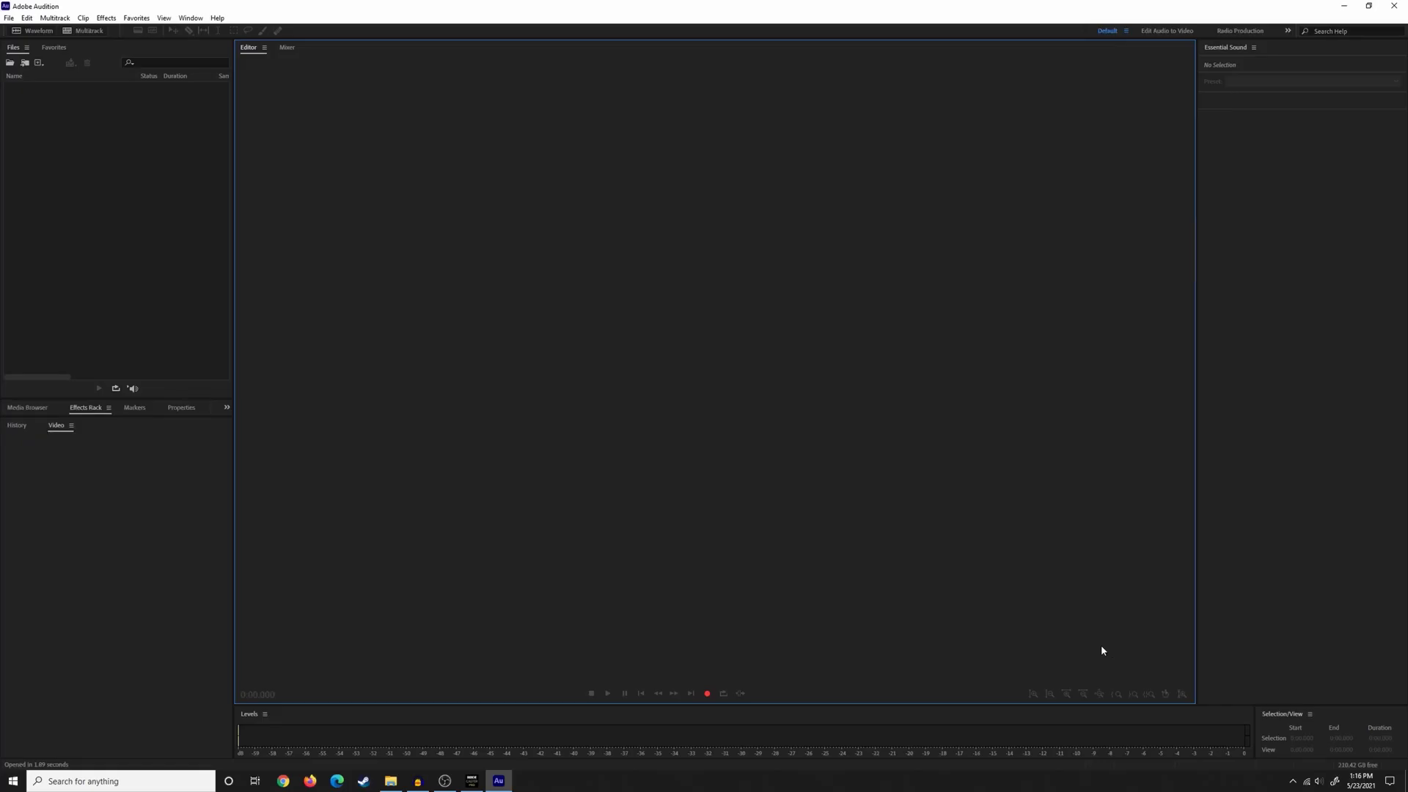
Step: Open File Explorer and browse to RODECASTER (M:) > RODE > PODCASTS to list the recordings
{"action": "left_click", "coordinate": [391, 781]}
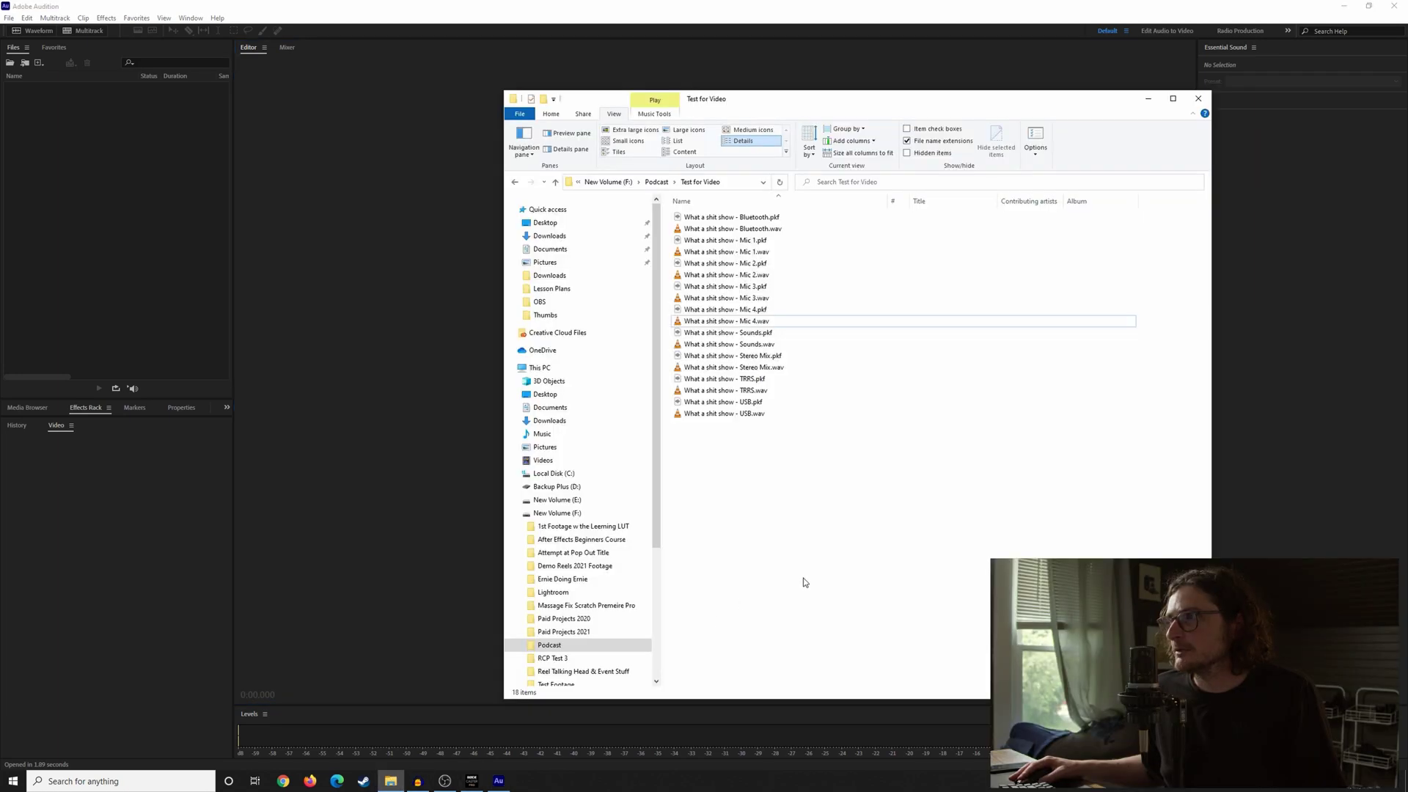
{"action": "scroll", "coordinate": [616, 528], "scroll_direction": "down", "scroll_amount": 3}
{"action": "left_click", "coordinate": [578, 624]}
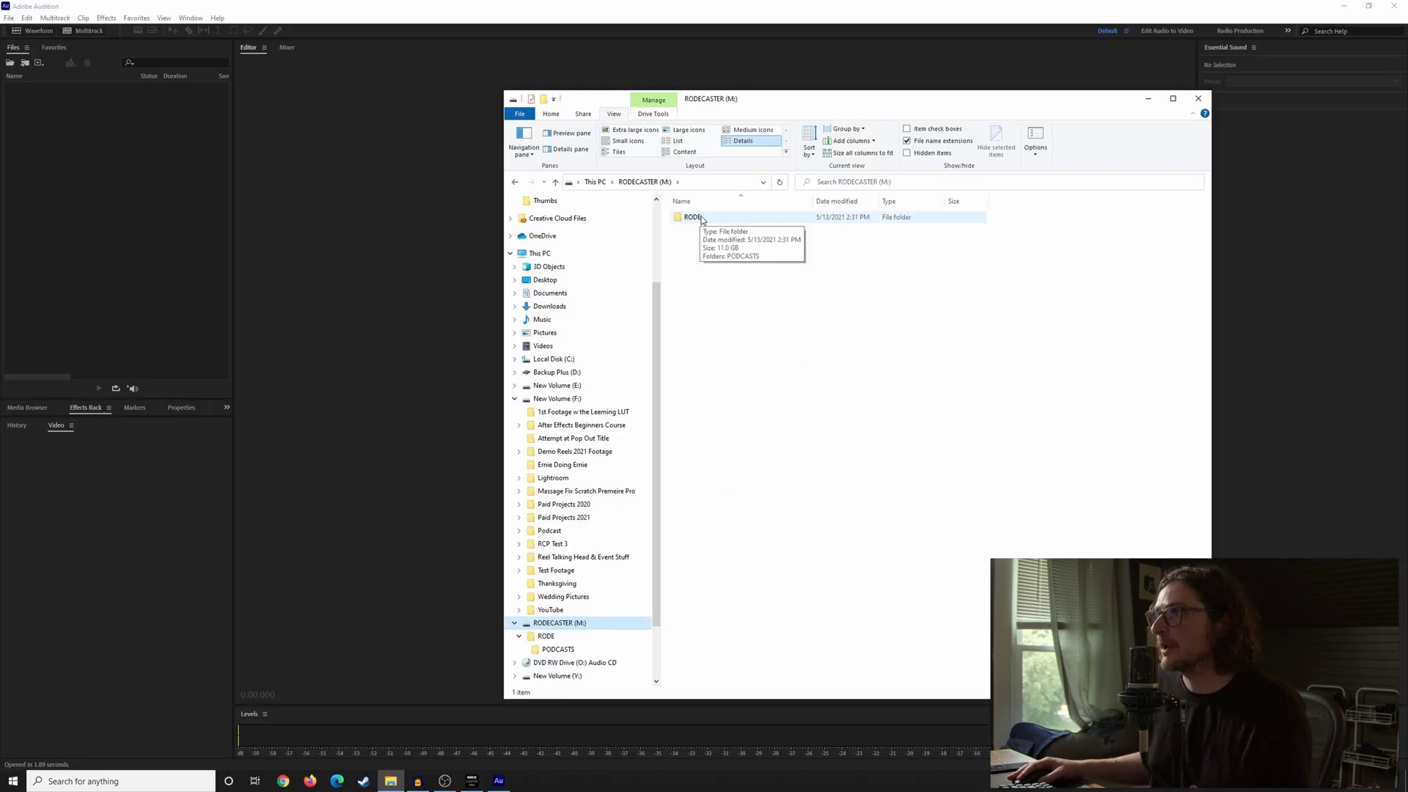
{"action": "double_click", "coordinate": [700, 219]}
{"action": "double_click", "coordinate": [702, 218]}
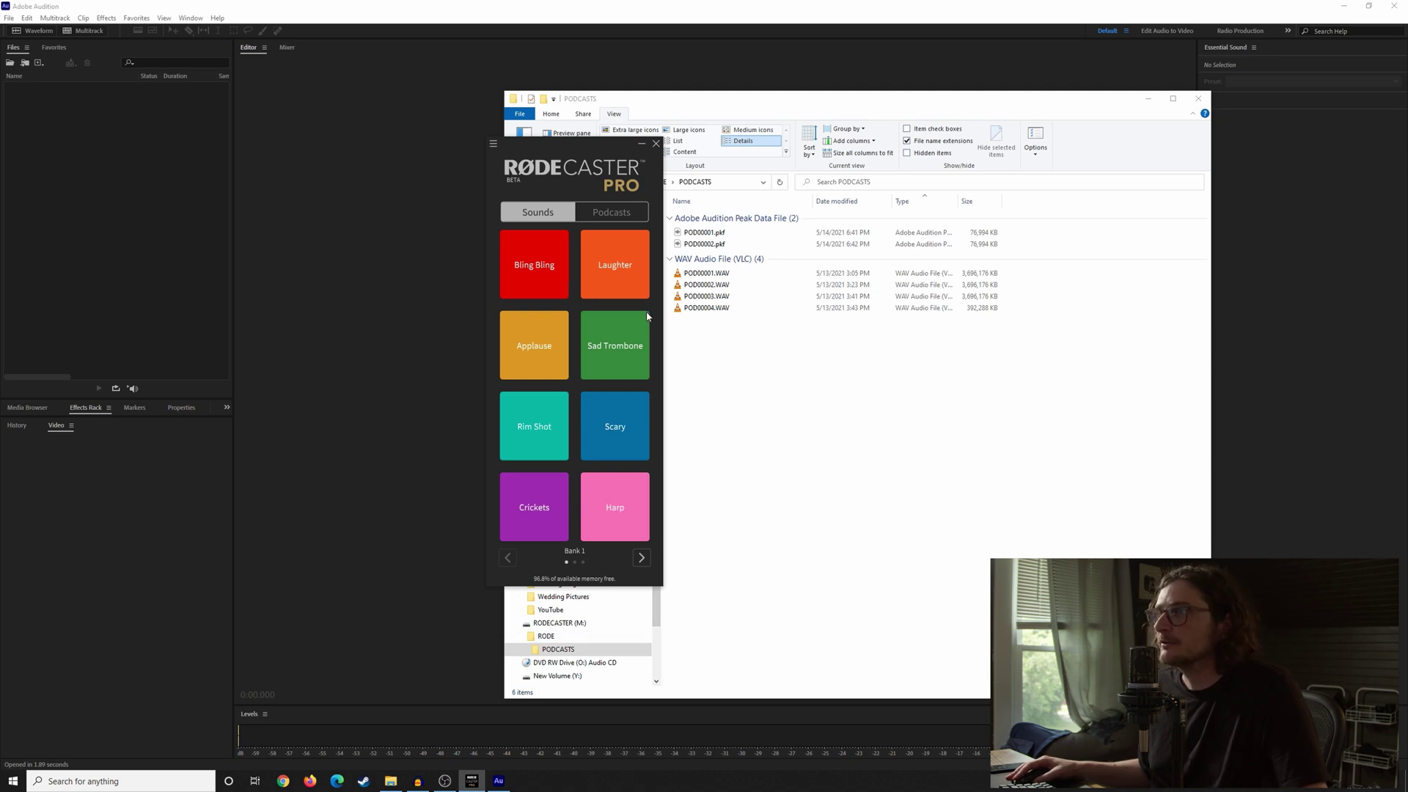
Step: Check the RØDECaster app's Advanced menu for Save 64bit Podcasts, then return to the PODCASTS folder
{"action": "left_click", "coordinate": [492, 144]}
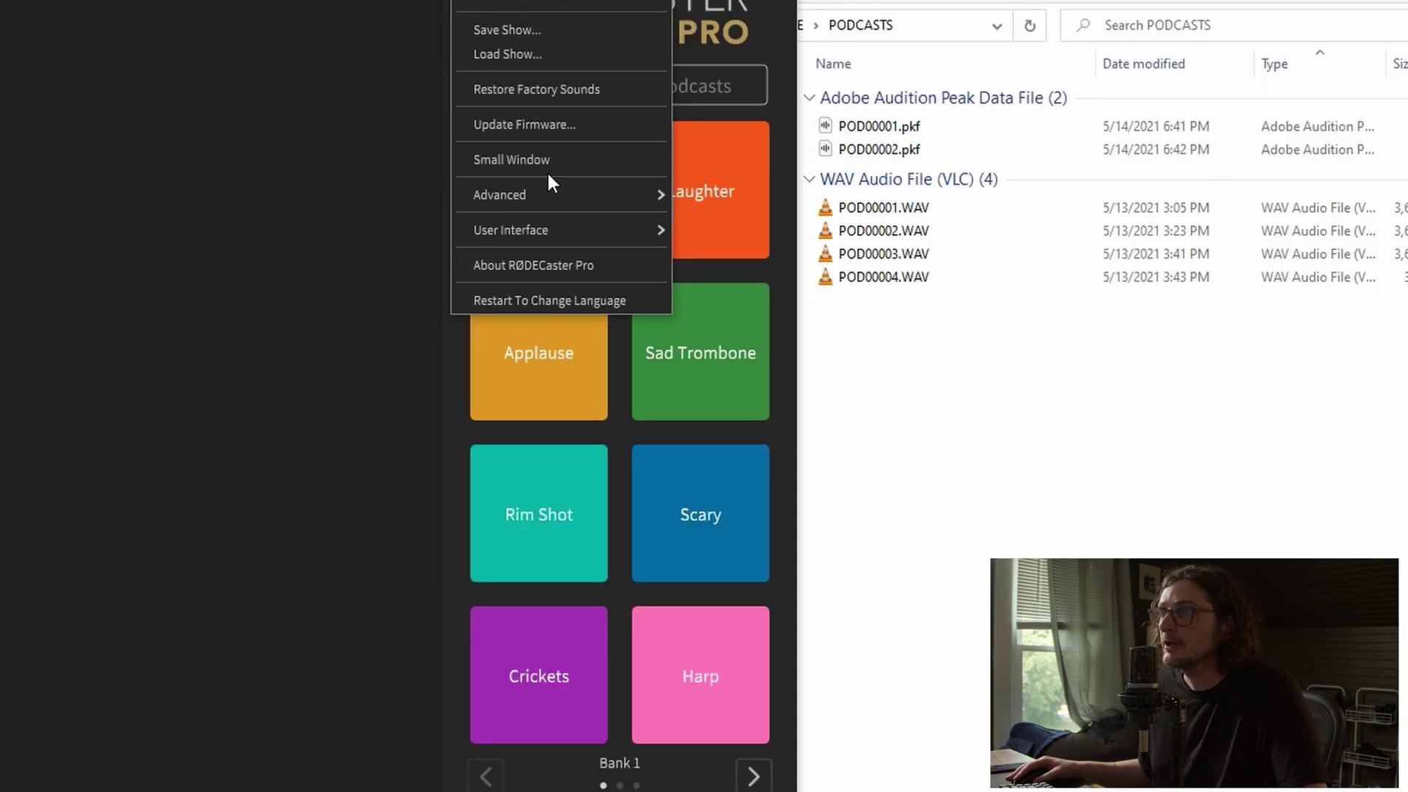
{"action": "mouse_move", "coordinate": [536, 265]}
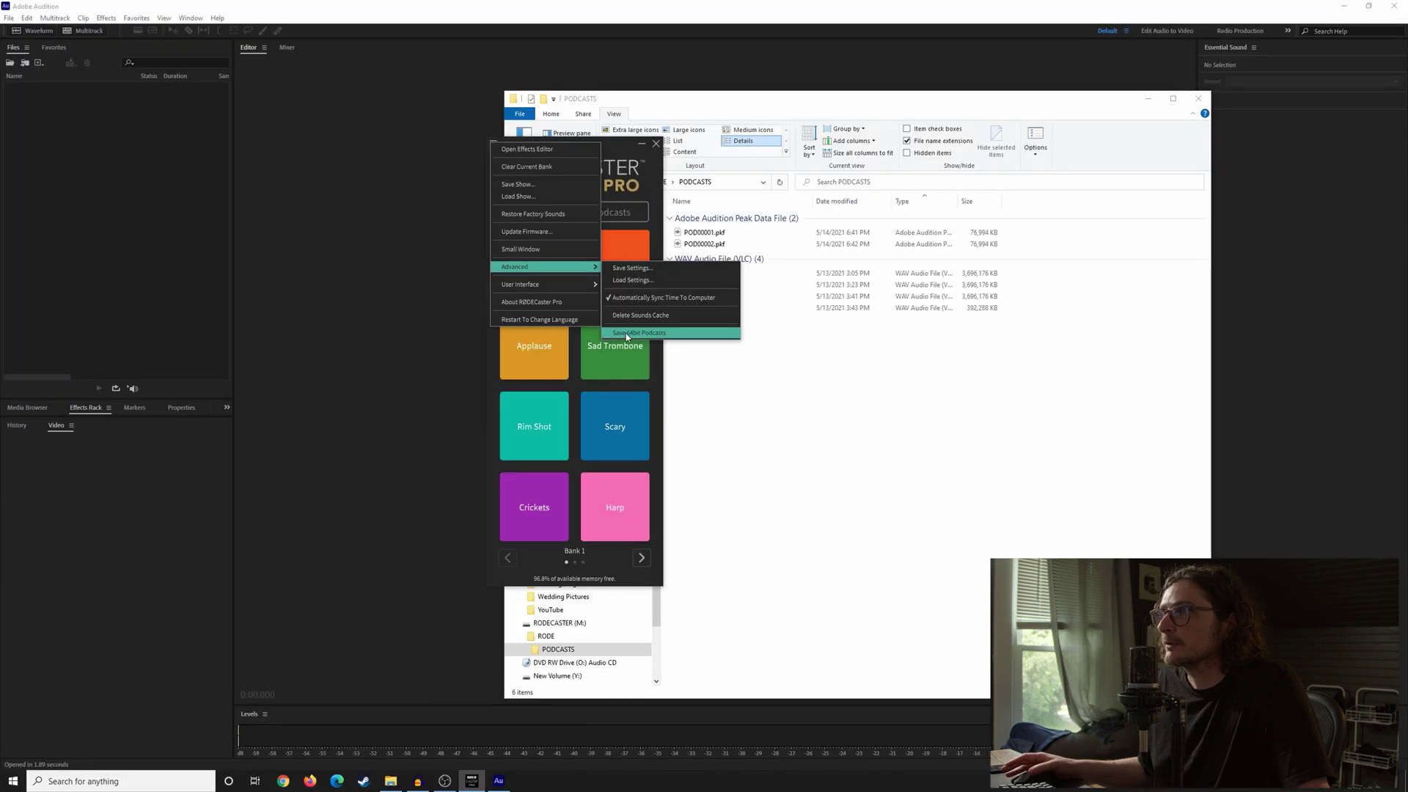
{"action": "left_click", "coordinate": [1214, 513]}
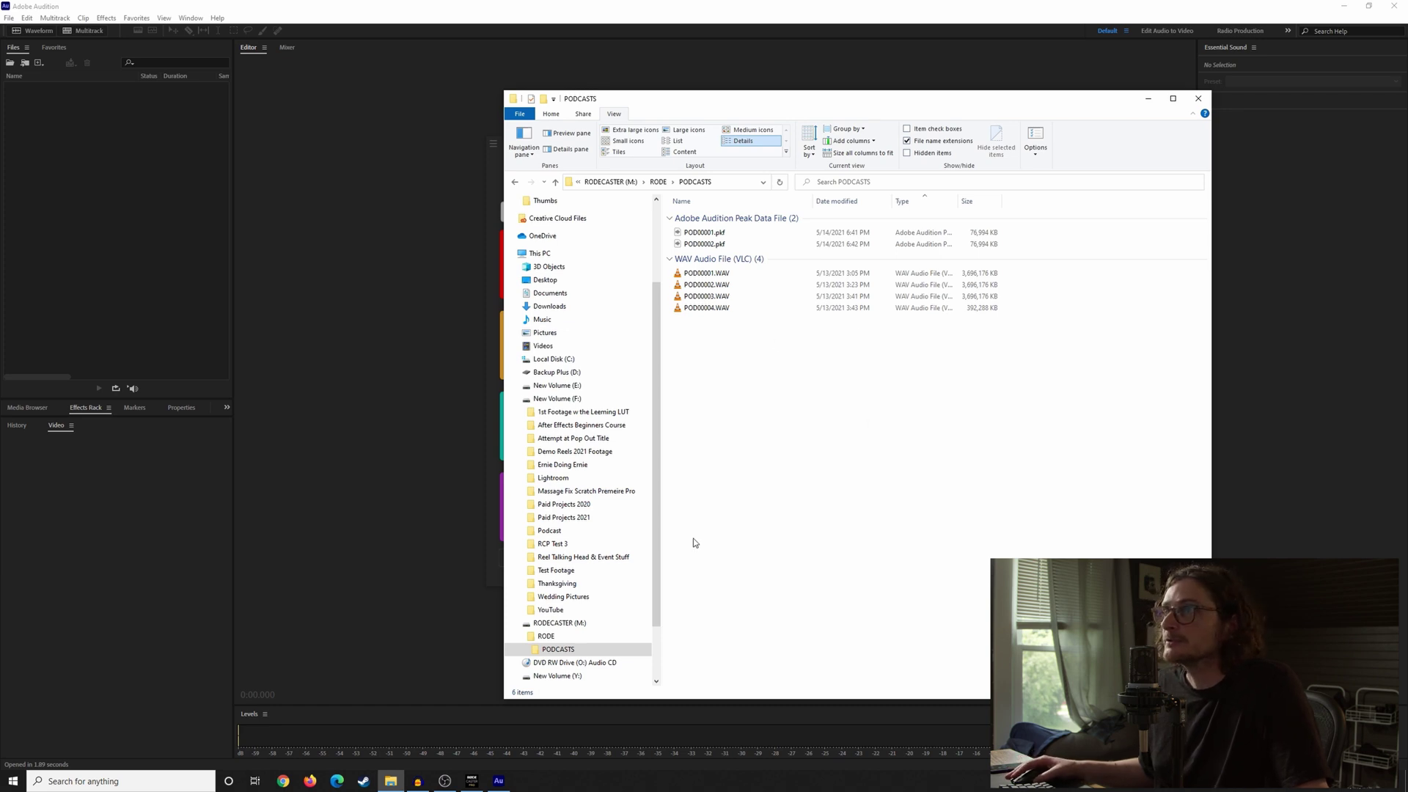
Step: Go to Podcast > Files from the RCP and group the file list by Type
{"action": "key", "text": "alt+Left"}
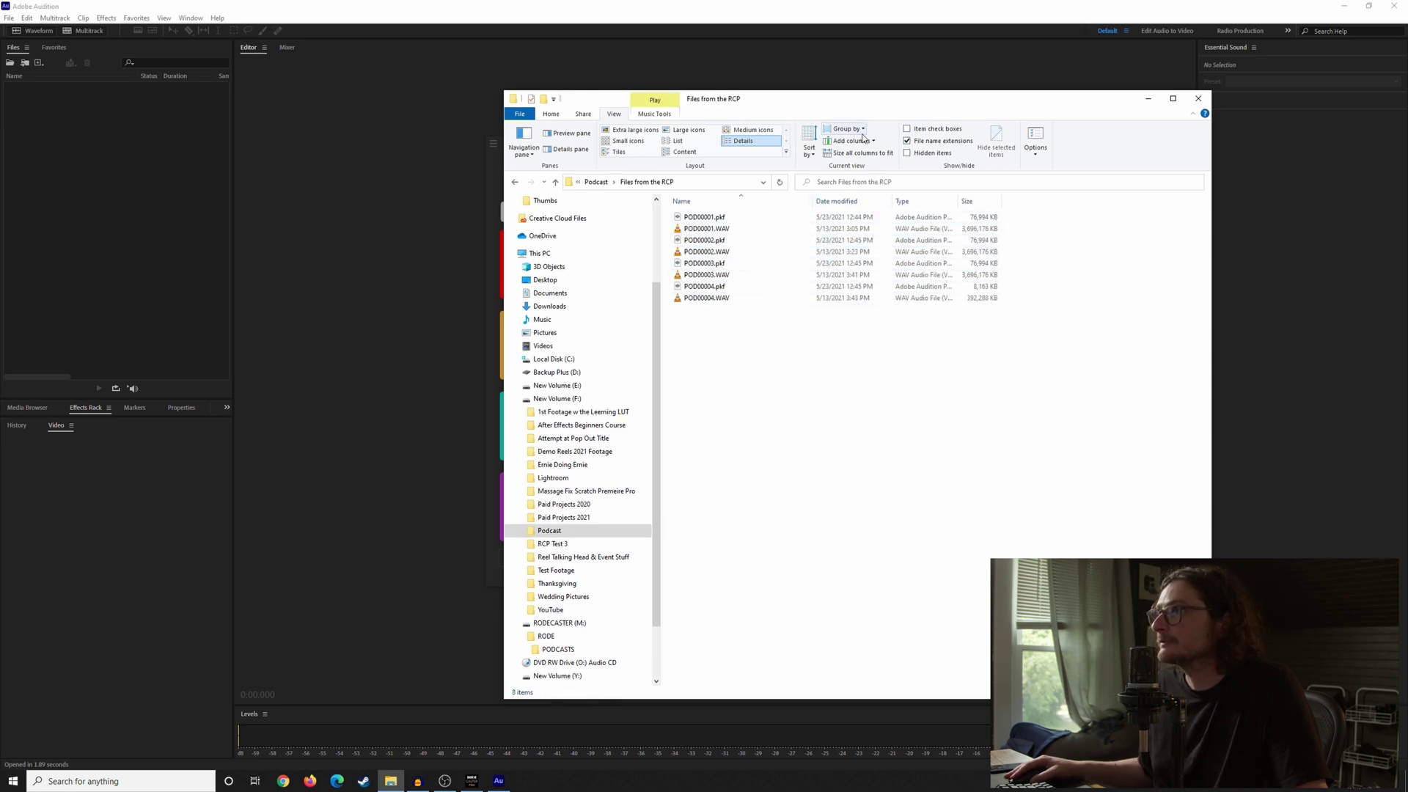
{"action": "left_click", "coordinate": [847, 128]}
{"action": "left_click", "coordinate": [851, 189]}
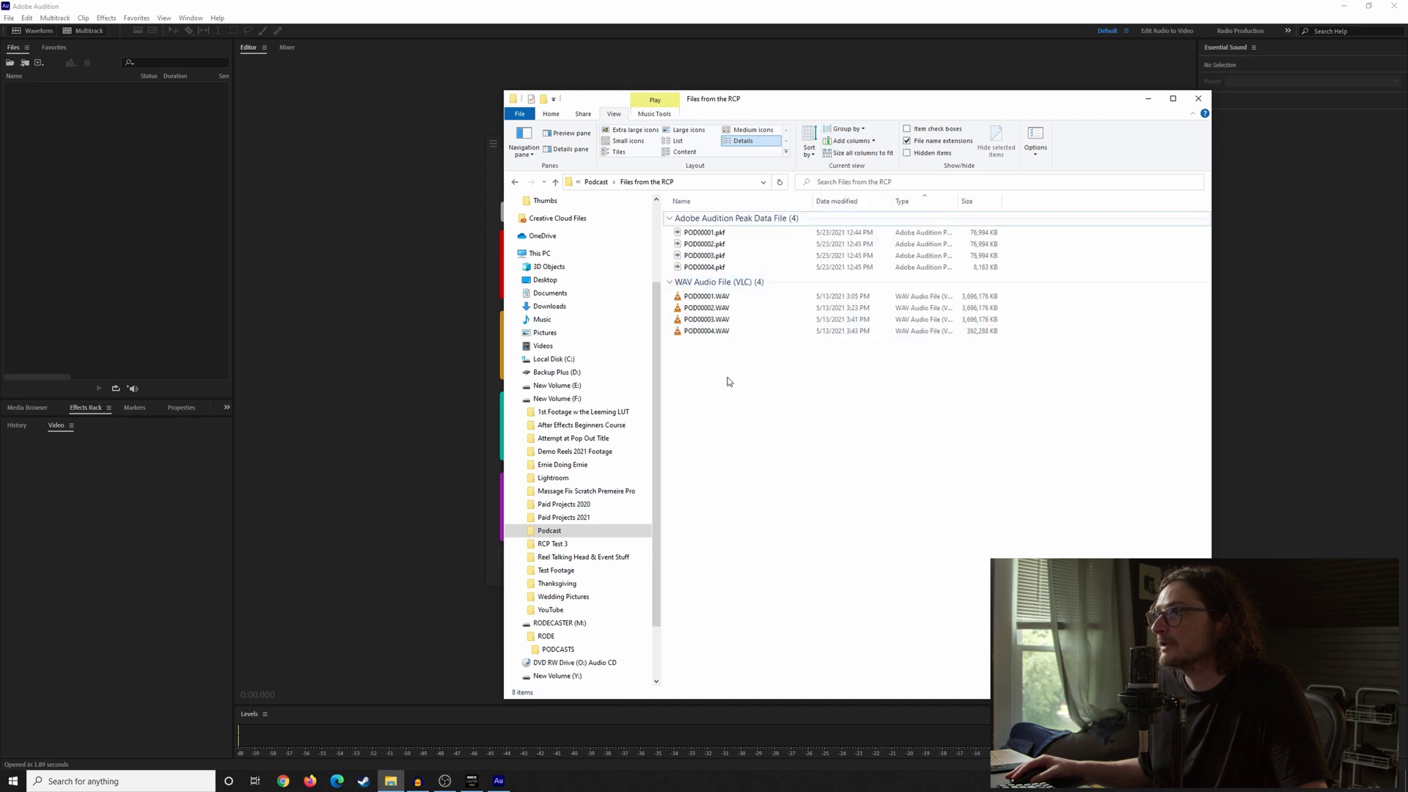
Step: Create a new multitrack session, accepting the name Untitled Session 3
{"action": "left_click", "coordinate": [168, 302]}
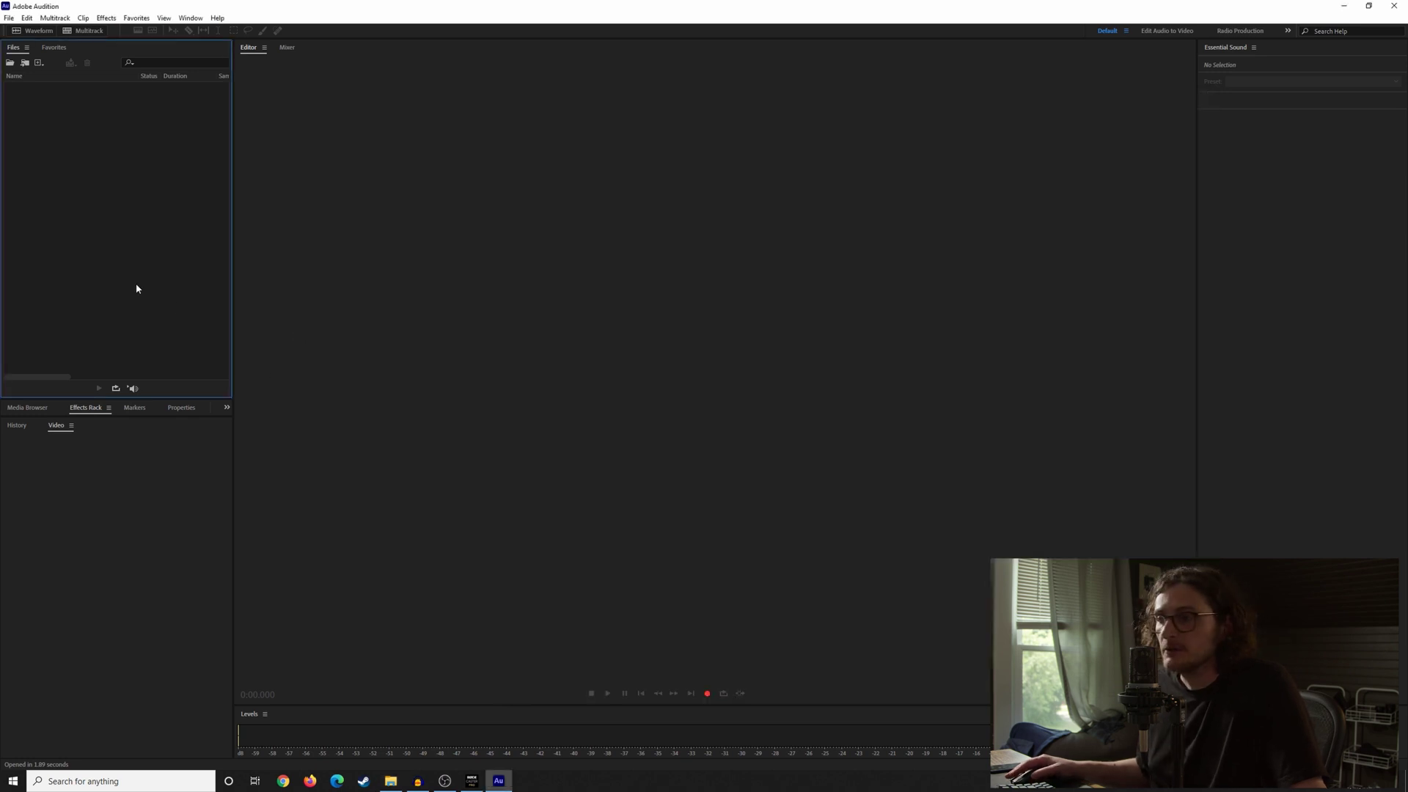
{"action": "left_click", "coordinate": [82, 29]}
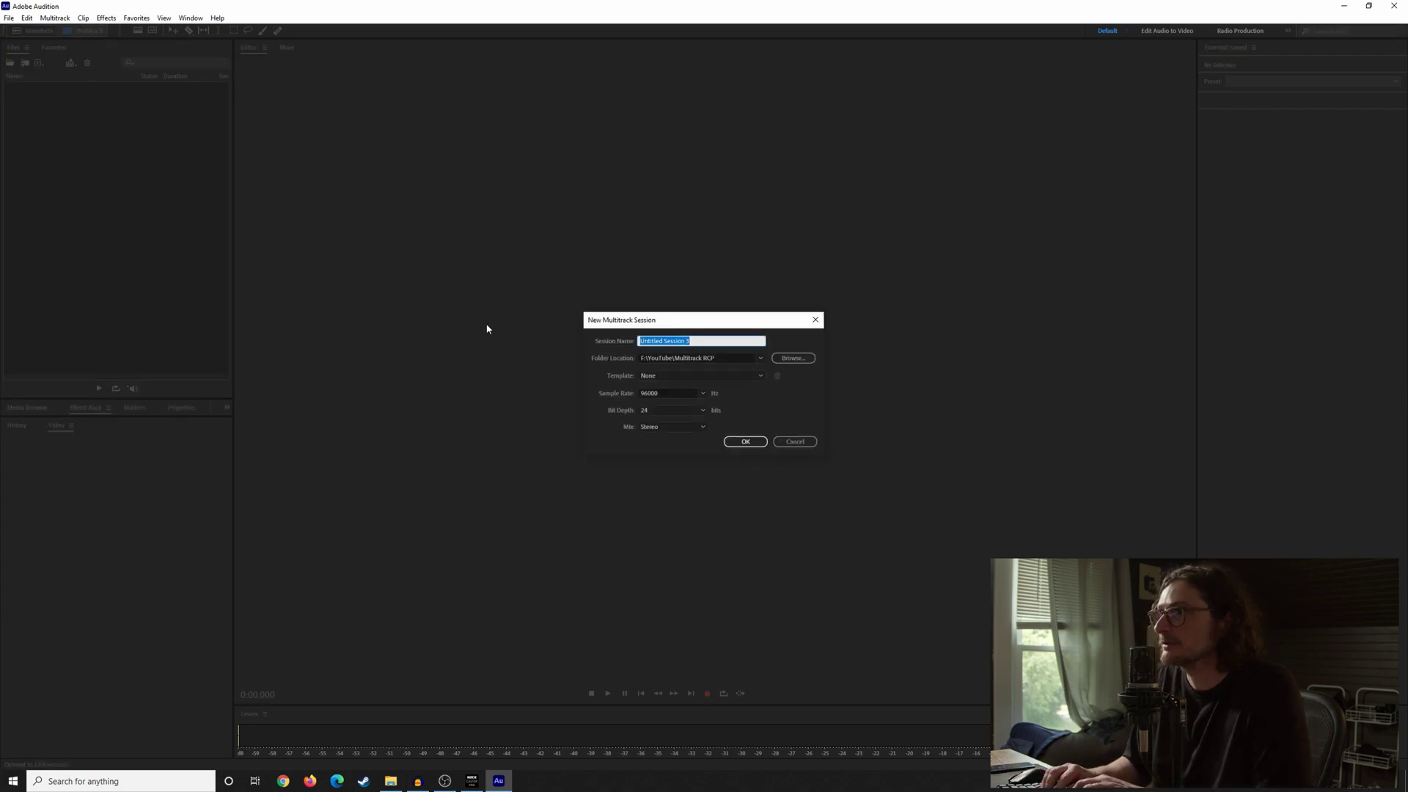
{"action": "key", "text": "Return"}
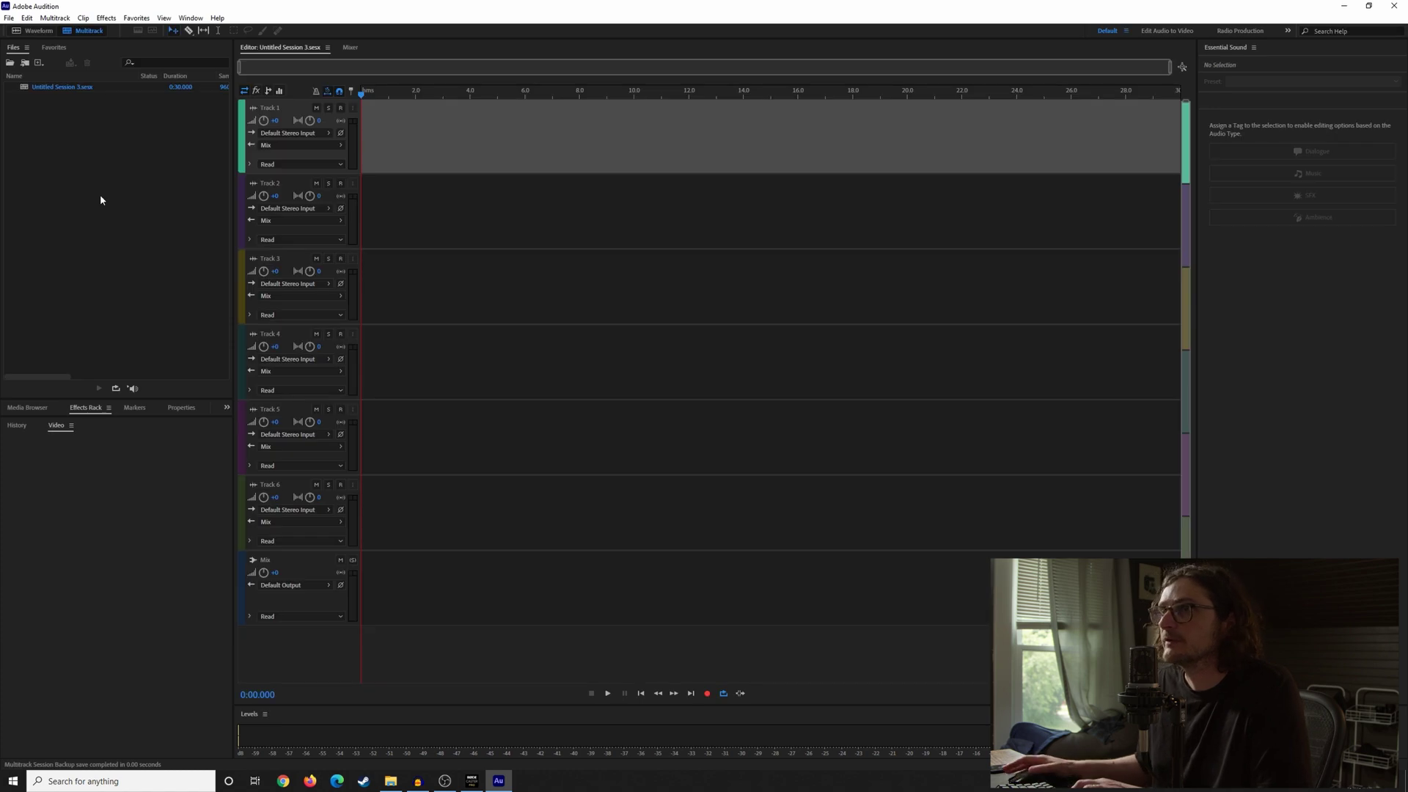
Step: Import all four WAV files from New Volume (F:) > Podcast > Files from the RCP
{"action": "double_click", "coordinate": [102, 199]}
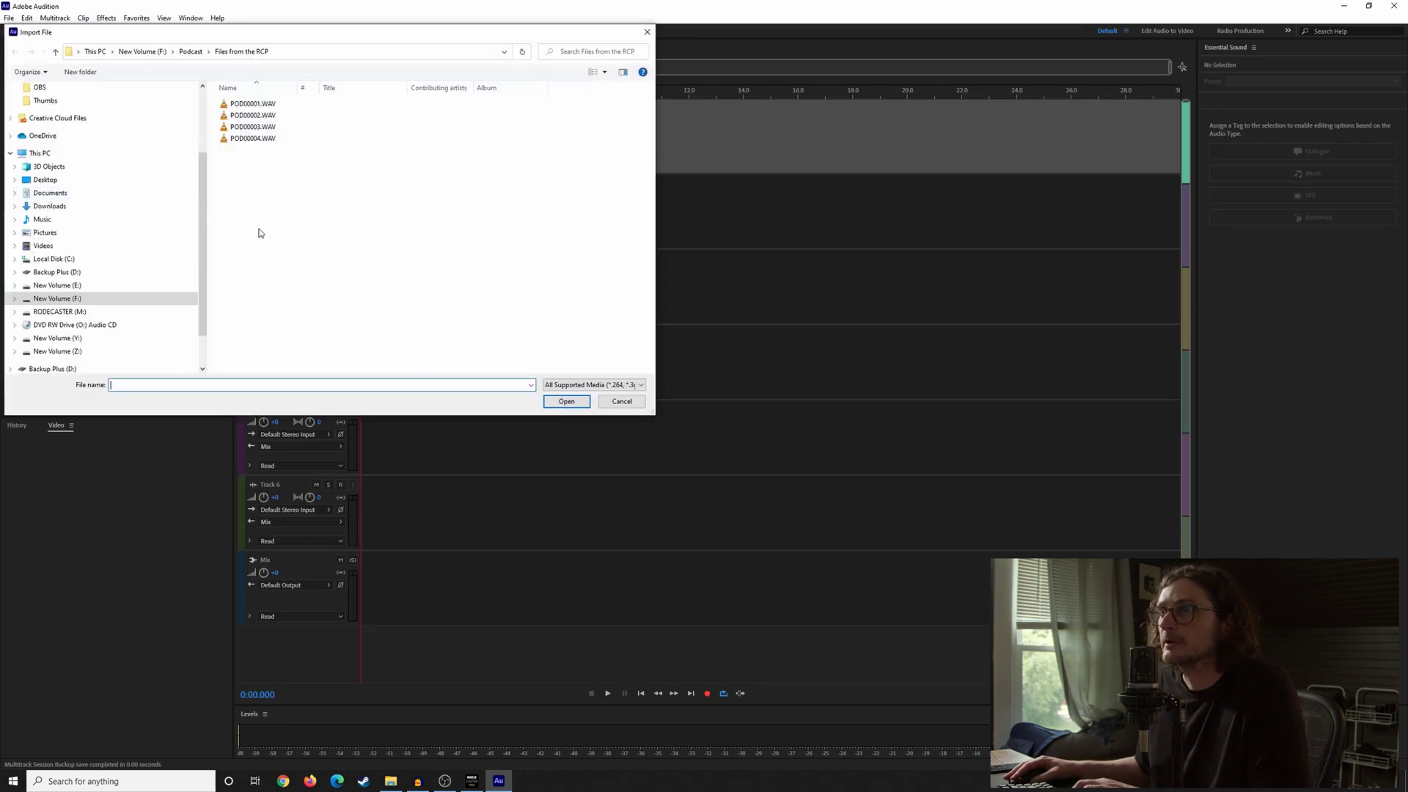
{"action": "left_click", "coordinate": [160, 56]}
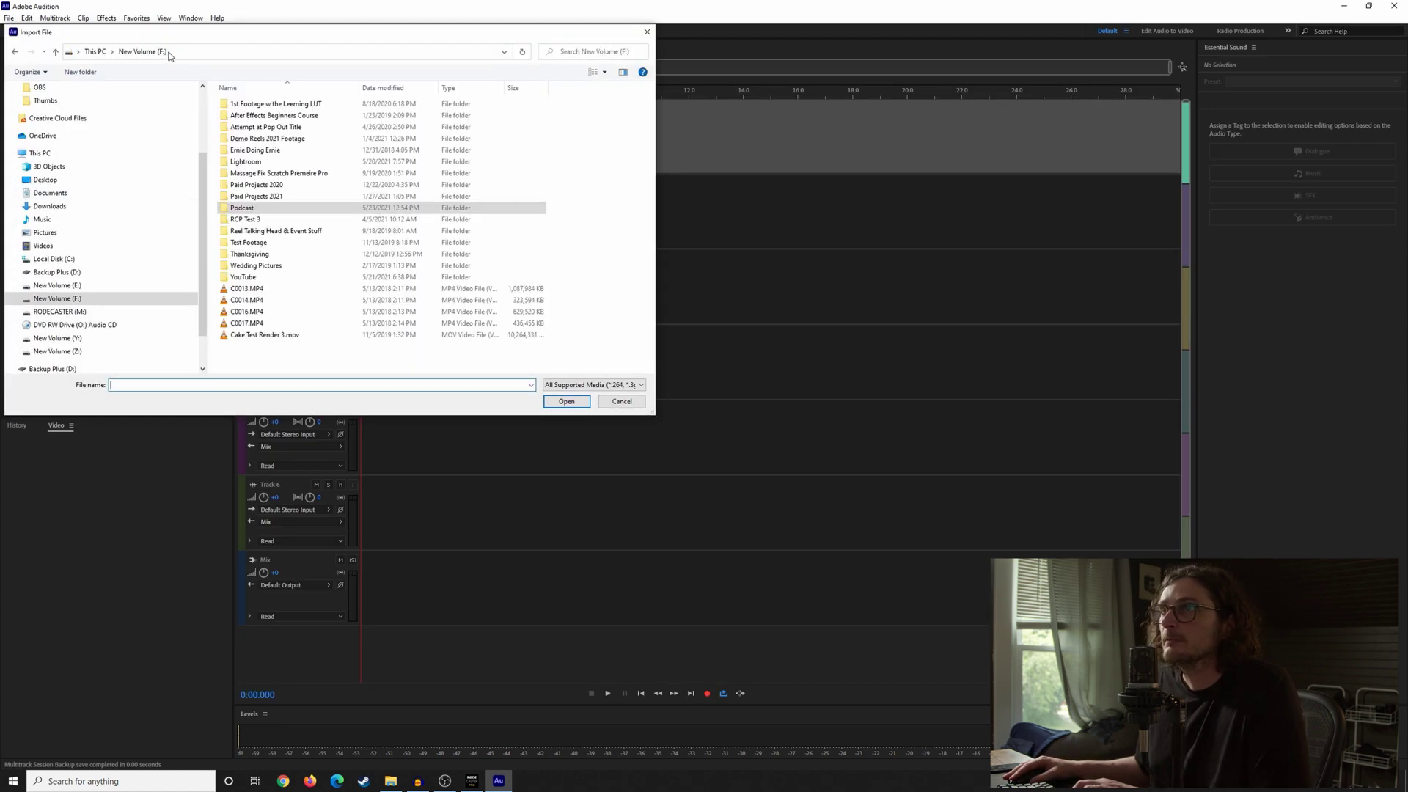
{"action": "double_click", "coordinate": [251, 211]}
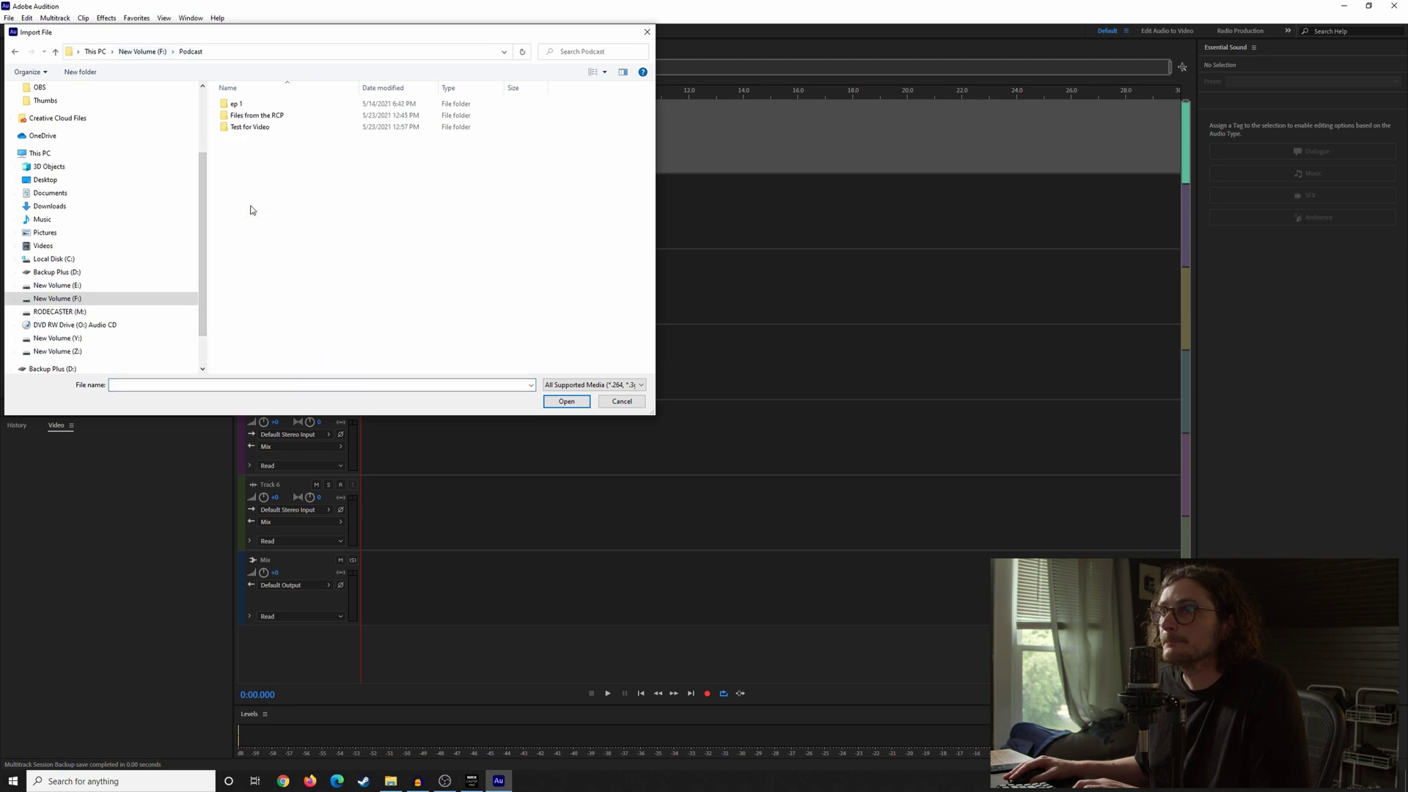
{"action": "double_click", "coordinate": [261, 115]}
{"action": "left_click_drag", "start_coordinate": [266, 174], "coordinate": [260, 103]}
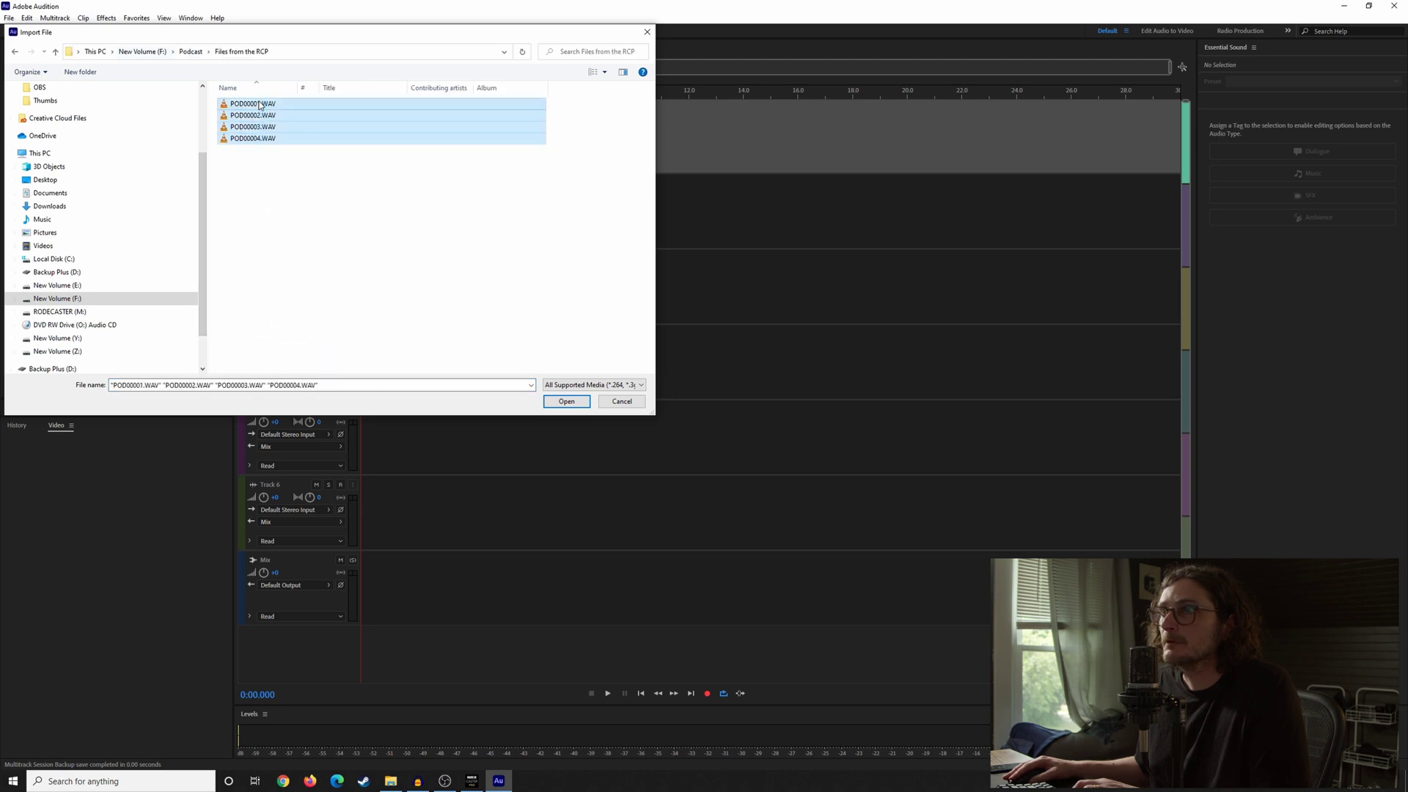
{"action": "left_click", "coordinate": [567, 401]}
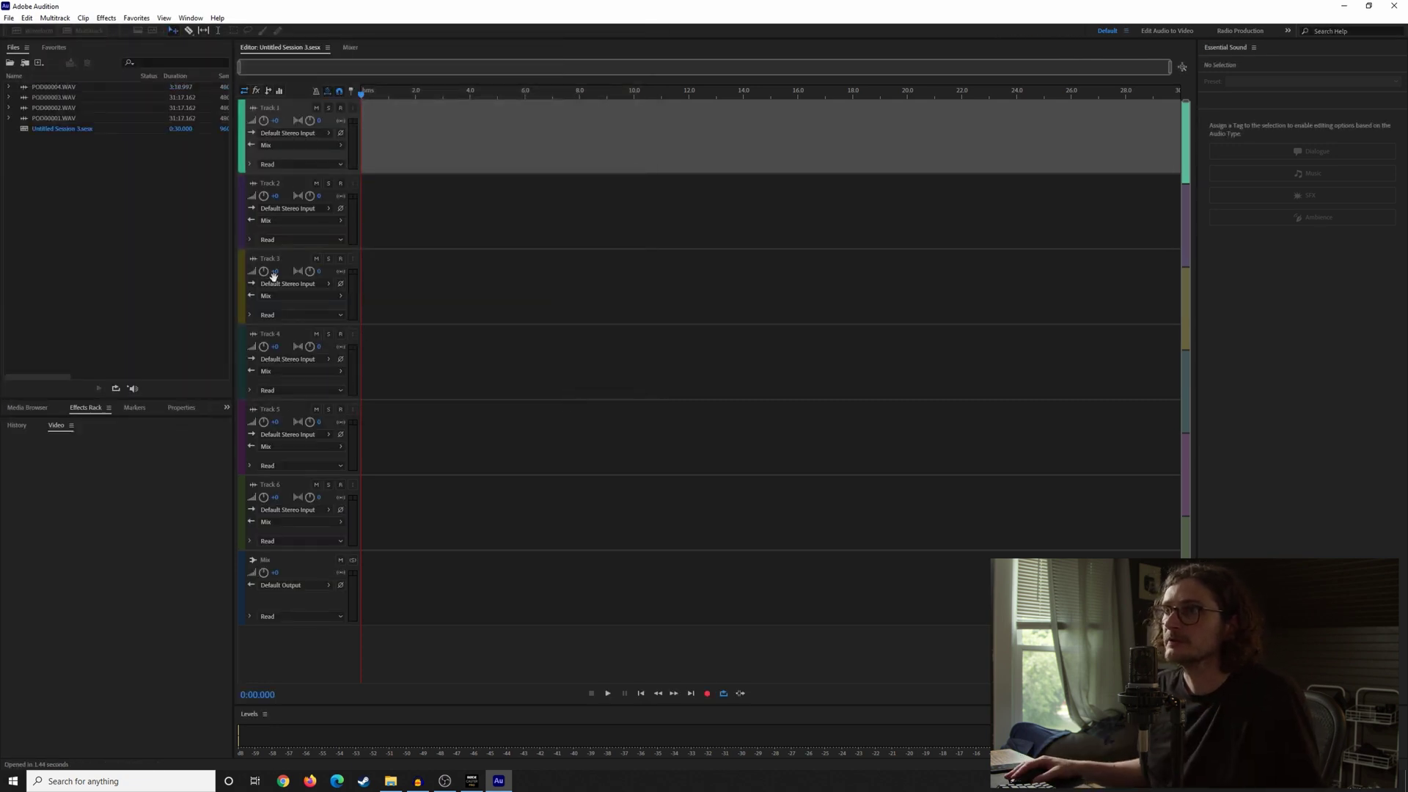
Step: Widen the Files panel to inspect sample rate and channel columns, then restore the editor's width
{"action": "left_click_drag", "start_coordinate": [232, 265], "coordinate": [624, 277]}
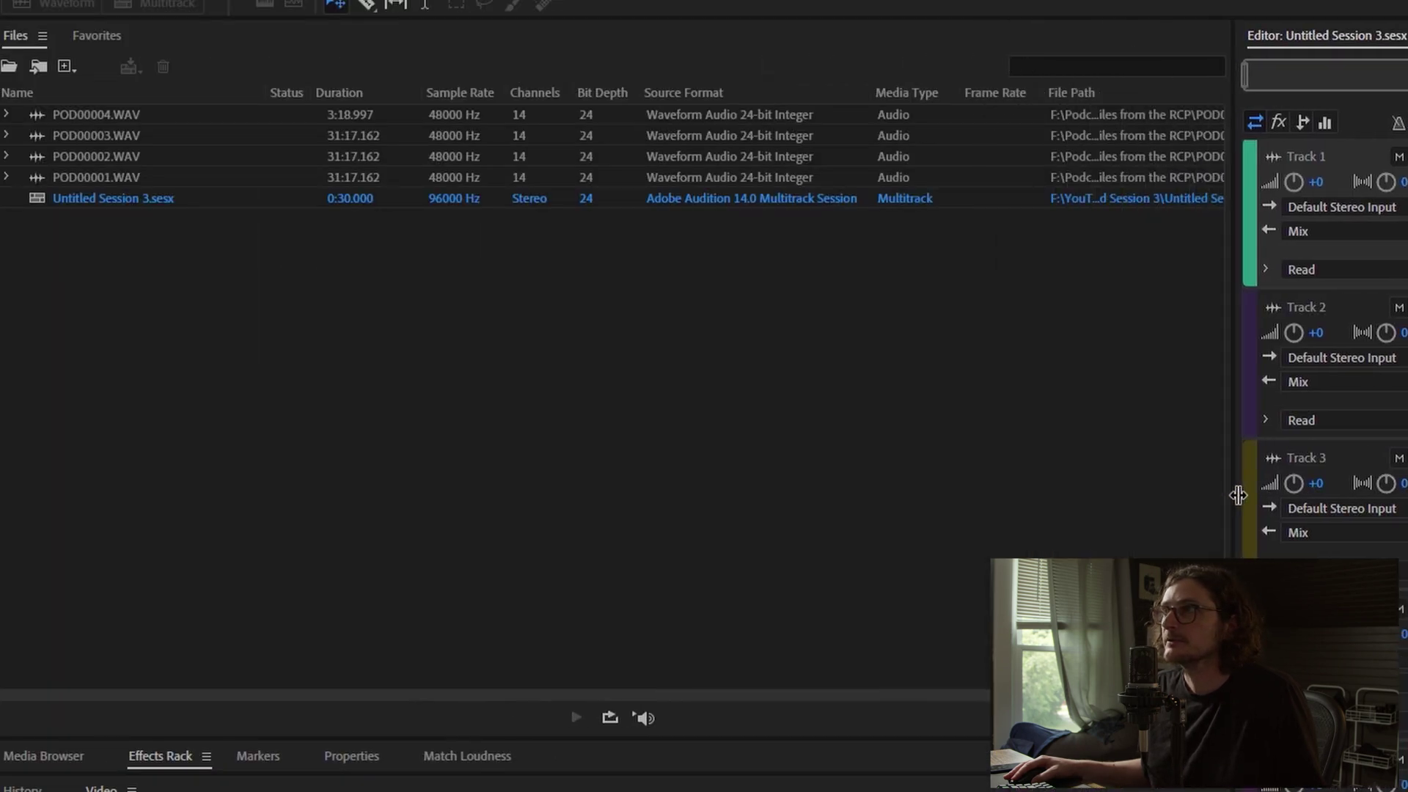
{"action": "left_click_drag", "start_coordinate": [1237, 496], "coordinate": [1406, 492]}
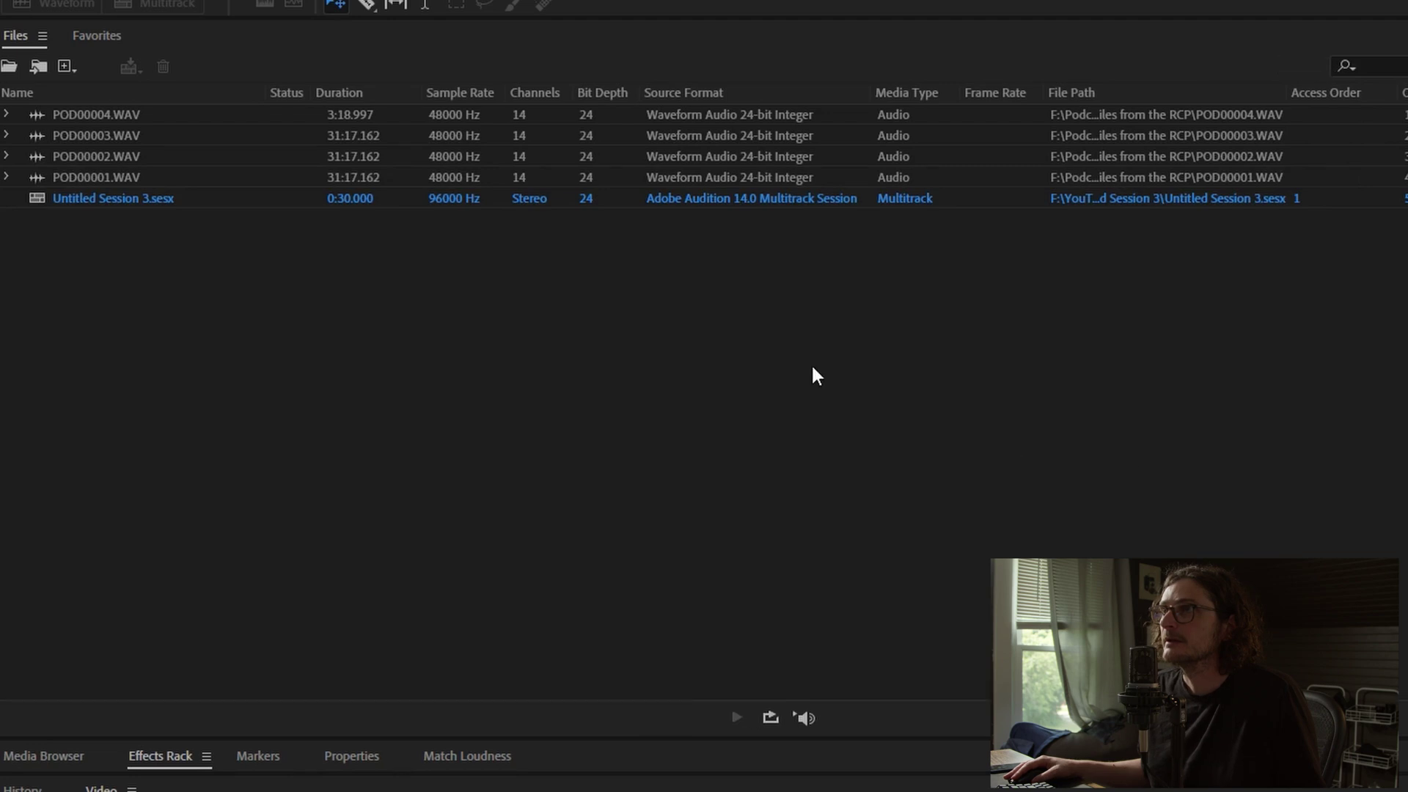
{"action": "left_click", "coordinate": [522, 114]}
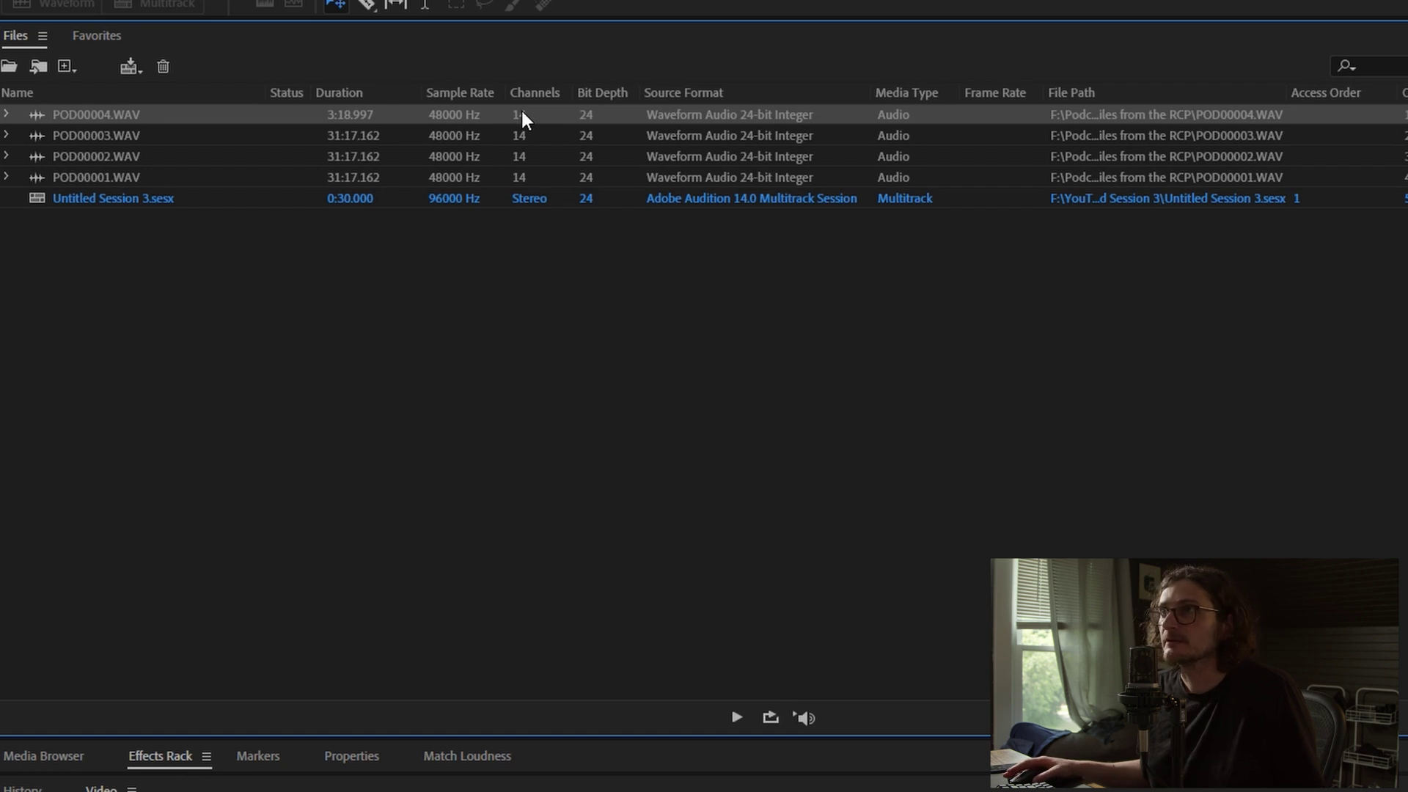
{"action": "left_click_drag", "start_coordinate": [786, 254], "coordinate": [172, 238]}
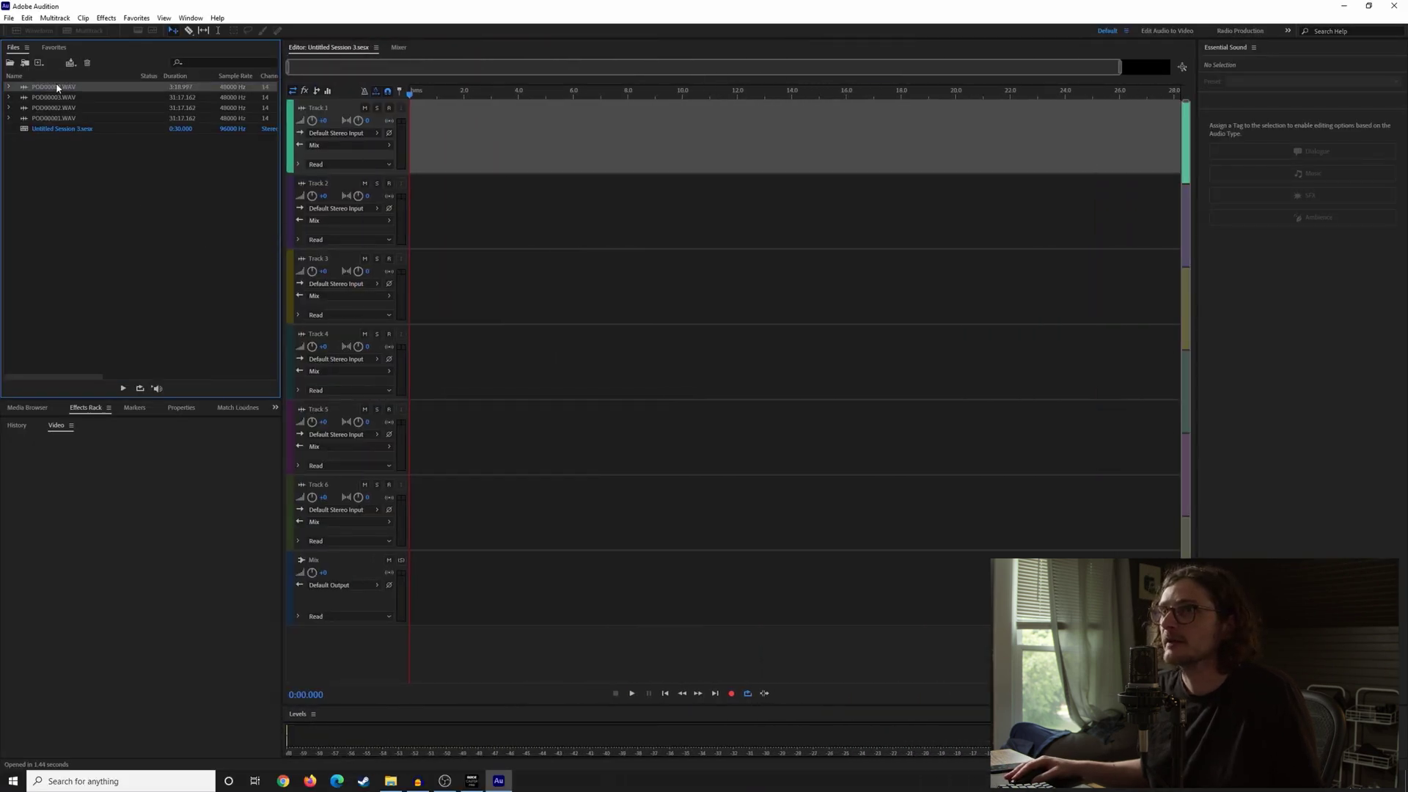
{"action": "left_click_drag", "start_coordinate": [58, 87], "coordinate": [408, 143]}
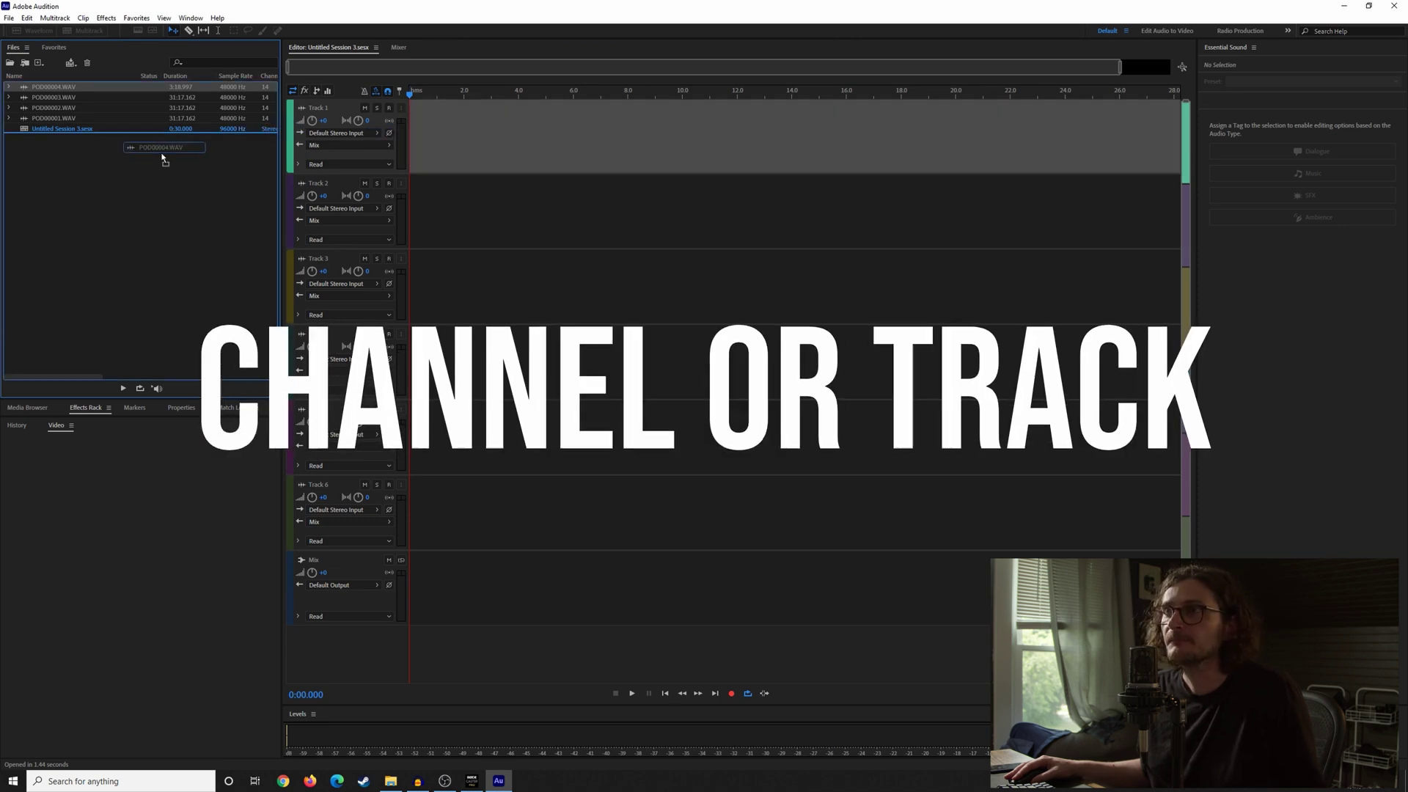
Step: Extract POD00004.WAV's 14 channels into mono files POD00004.WAV_1 through _14
{"action": "right_click", "coordinate": [68, 88]}
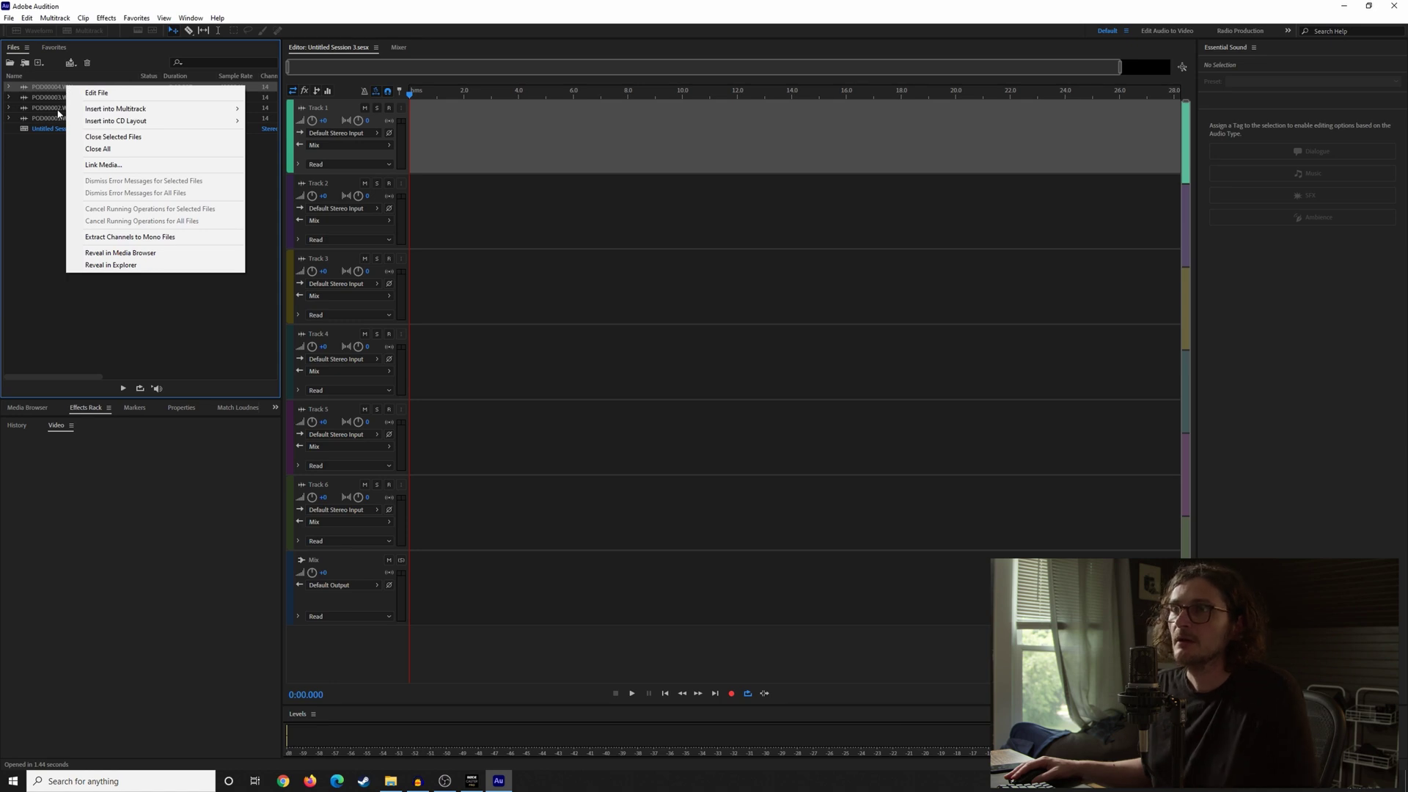
{"action": "left_click", "coordinate": [53, 118], "text": "shift"}
{"action": "right_click", "coordinate": [53, 119]}
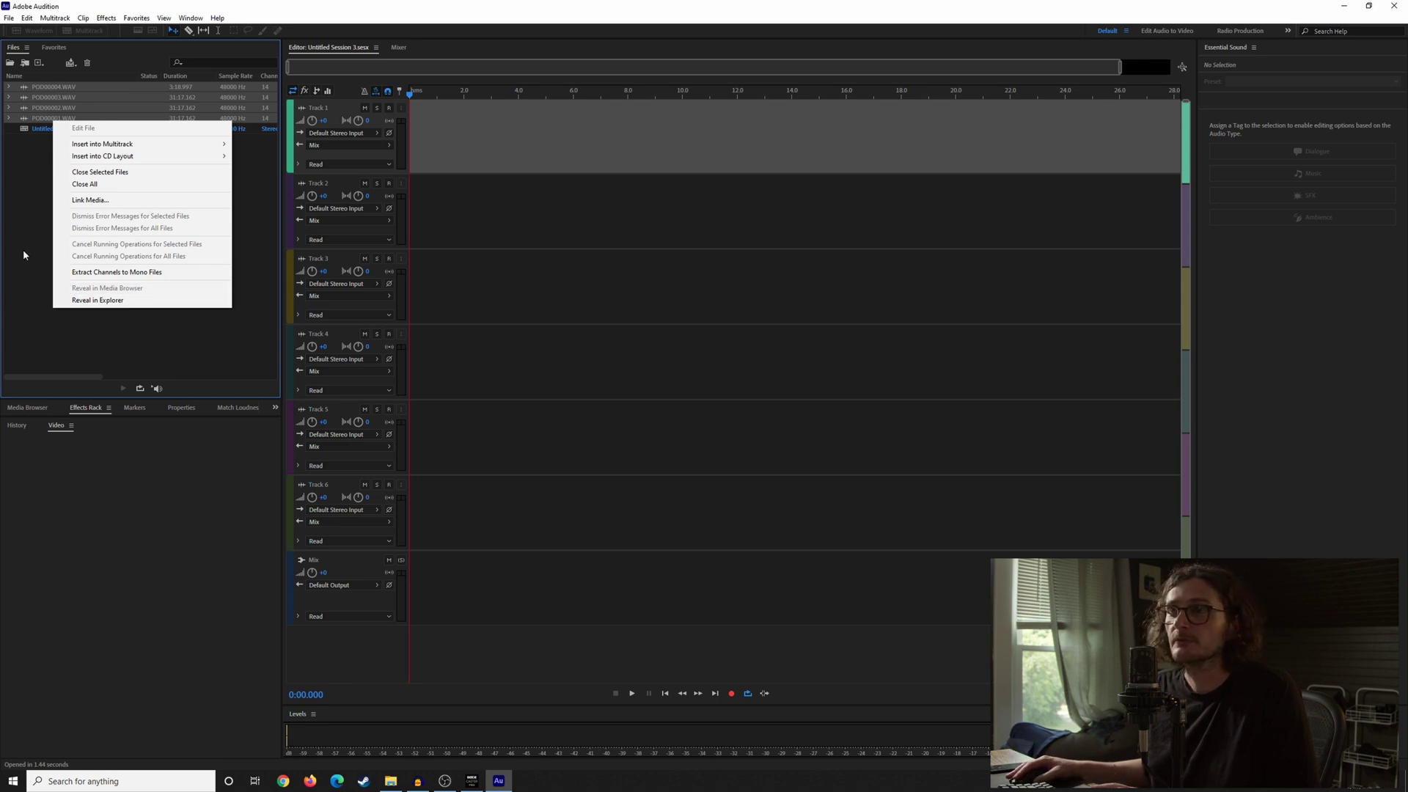
{"action": "left_click", "coordinate": [61, 131]}
{"action": "left_click", "coordinate": [59, 88]}
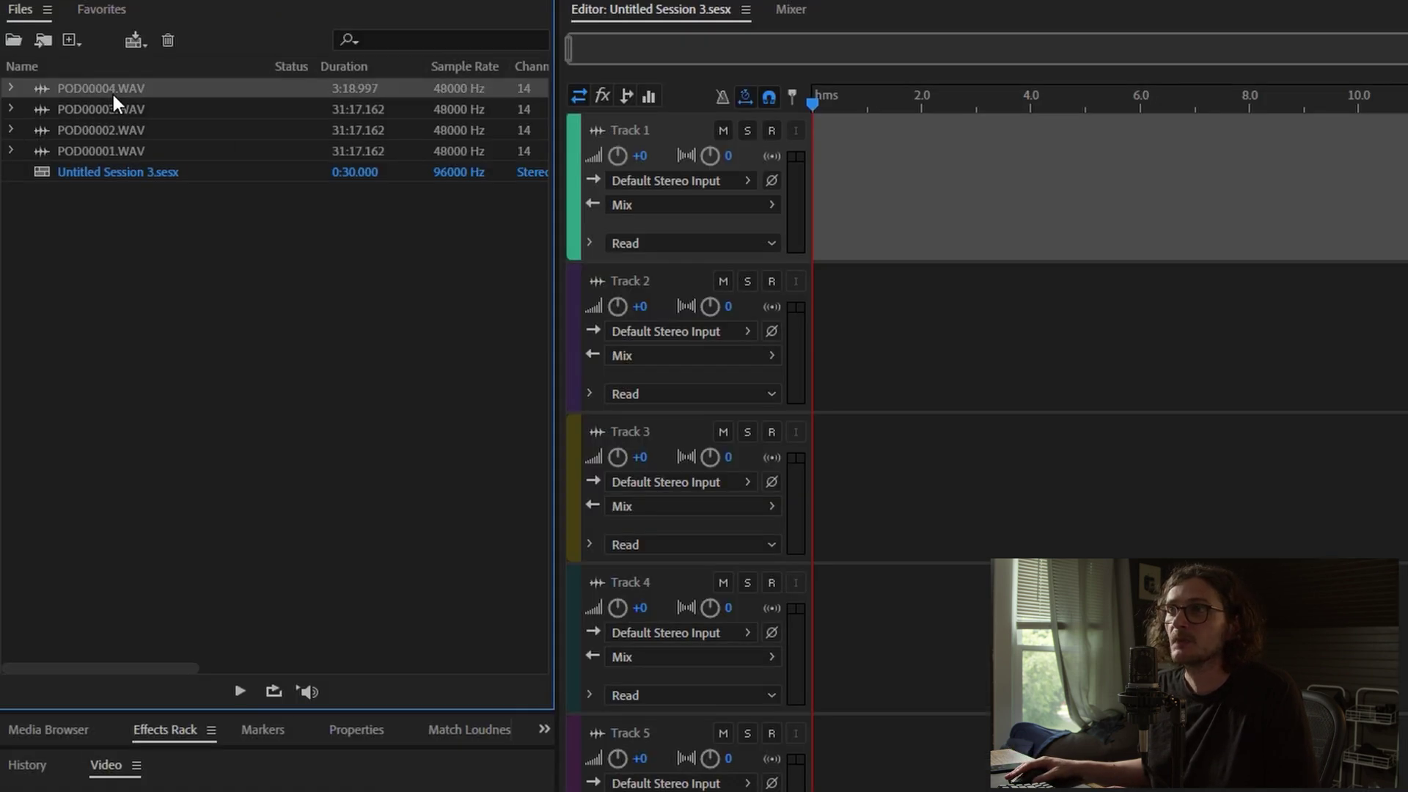
{"action": "right_click", "coordinate": [59, 89]}
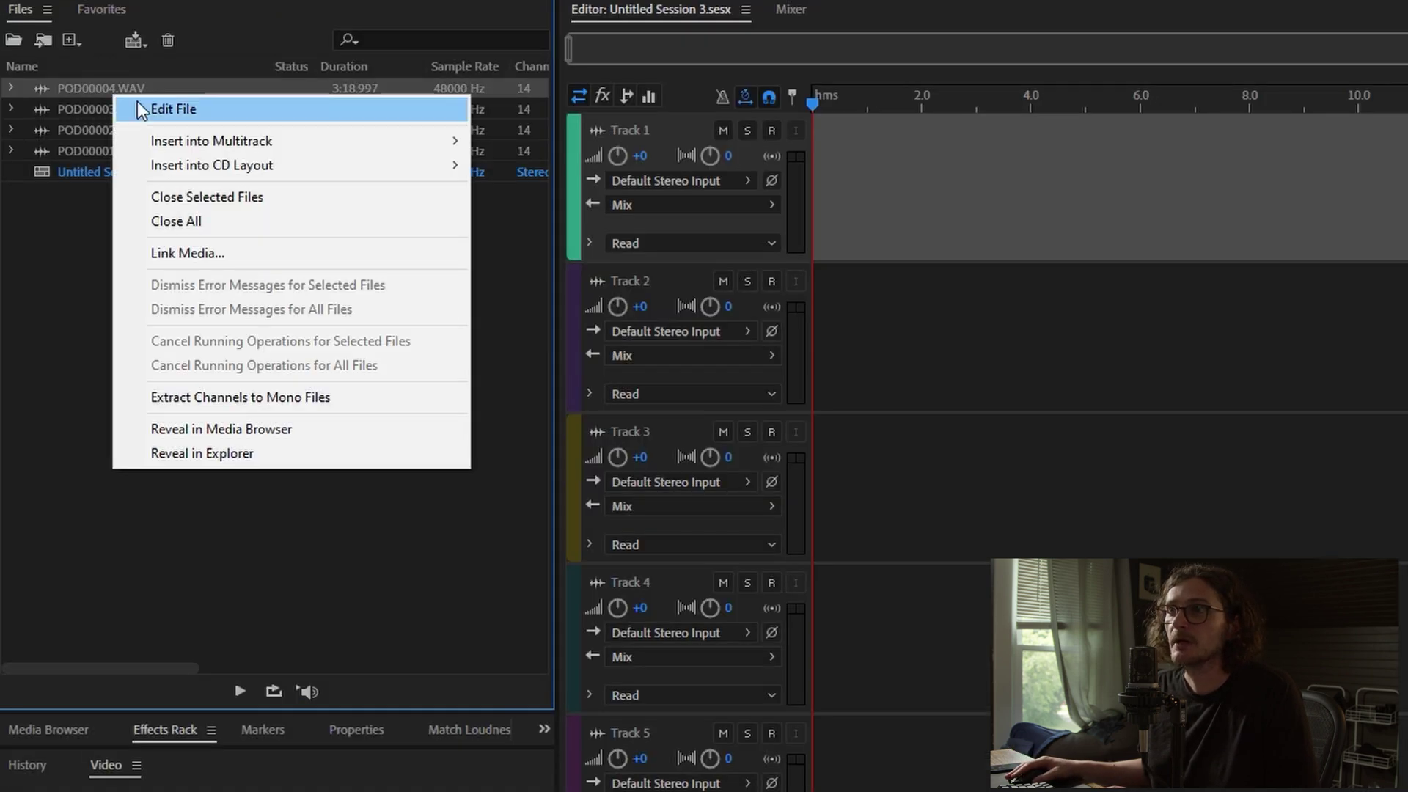
{"action": "left_click", "coordinate": [219, 402]}
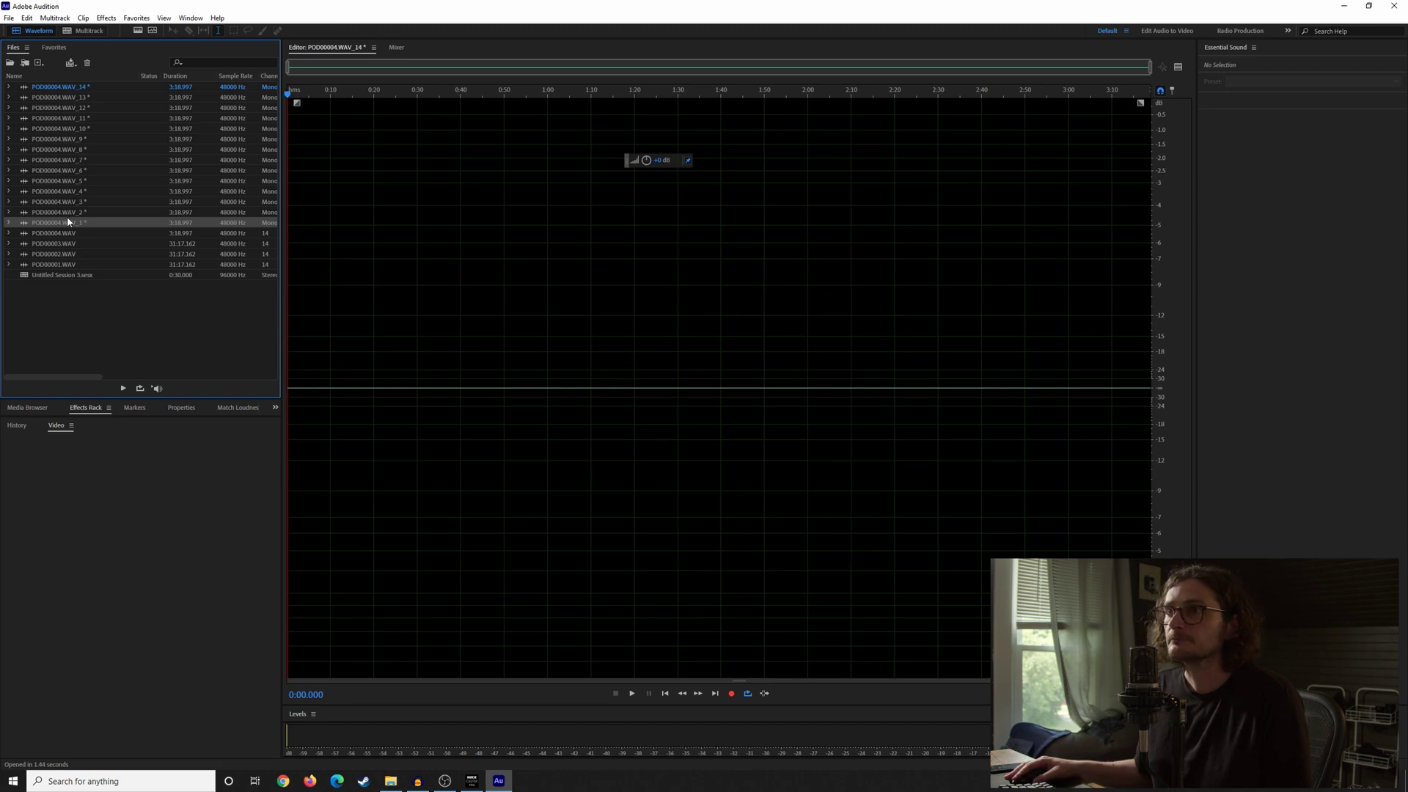
Step: Preview the waveforms of POD00004.WAV_1 through _7 to find which channels hold audio
{"action": "double_click", "coordinate": [68, 221]}
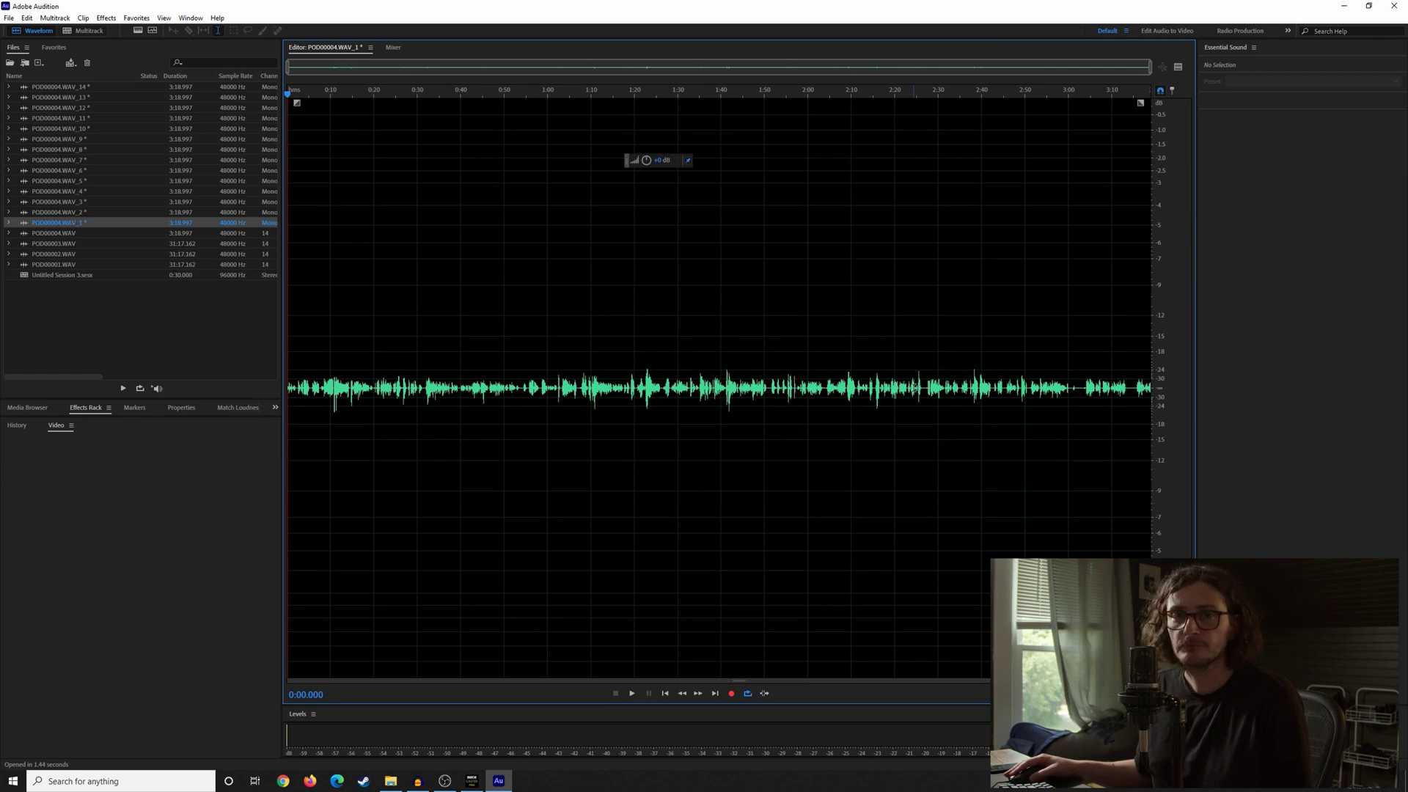
{"action": "double_click", "coordinate": [70, 214]}
{"action": "double_click", "coordinate": [63, 203]}
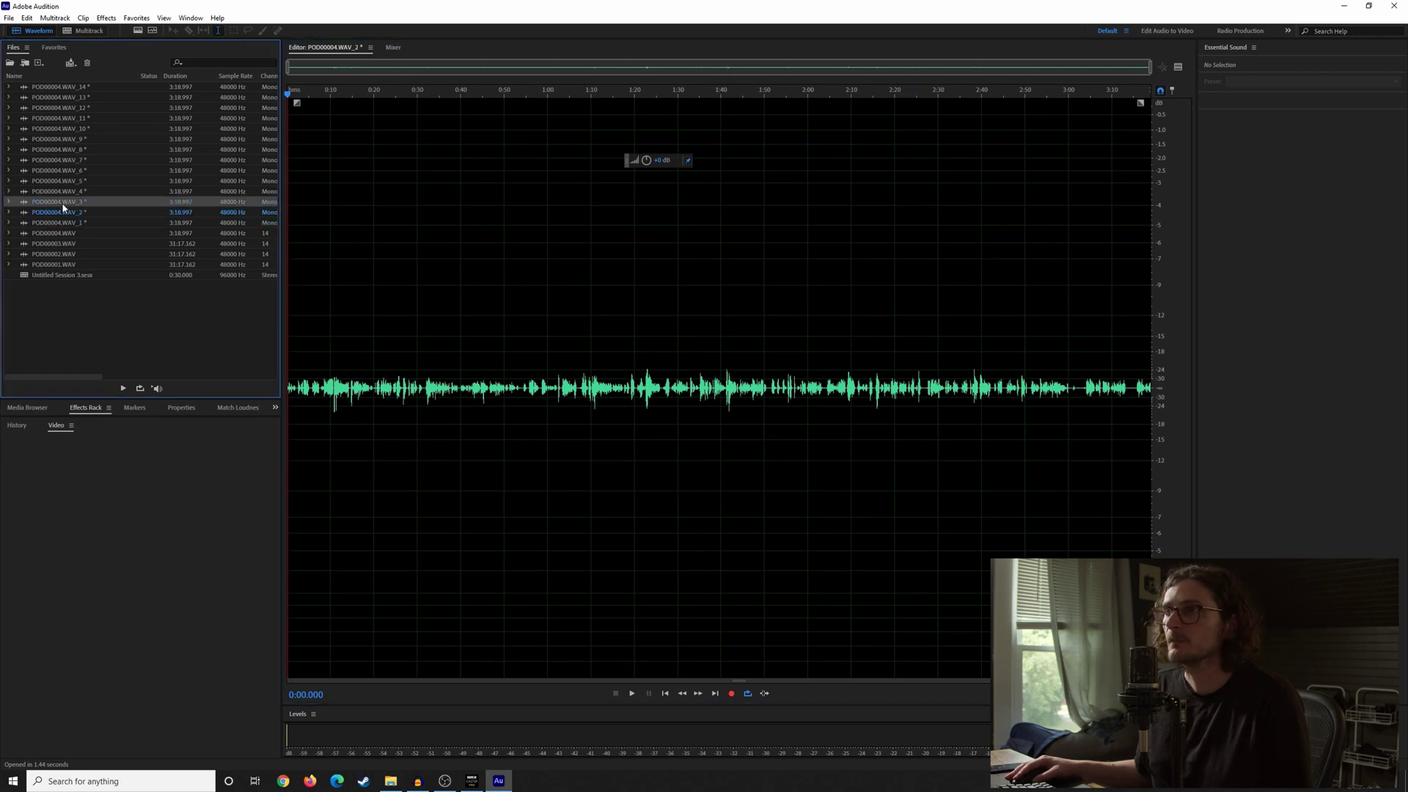
{"action": "double_click", "coordinate": [63, 214]}
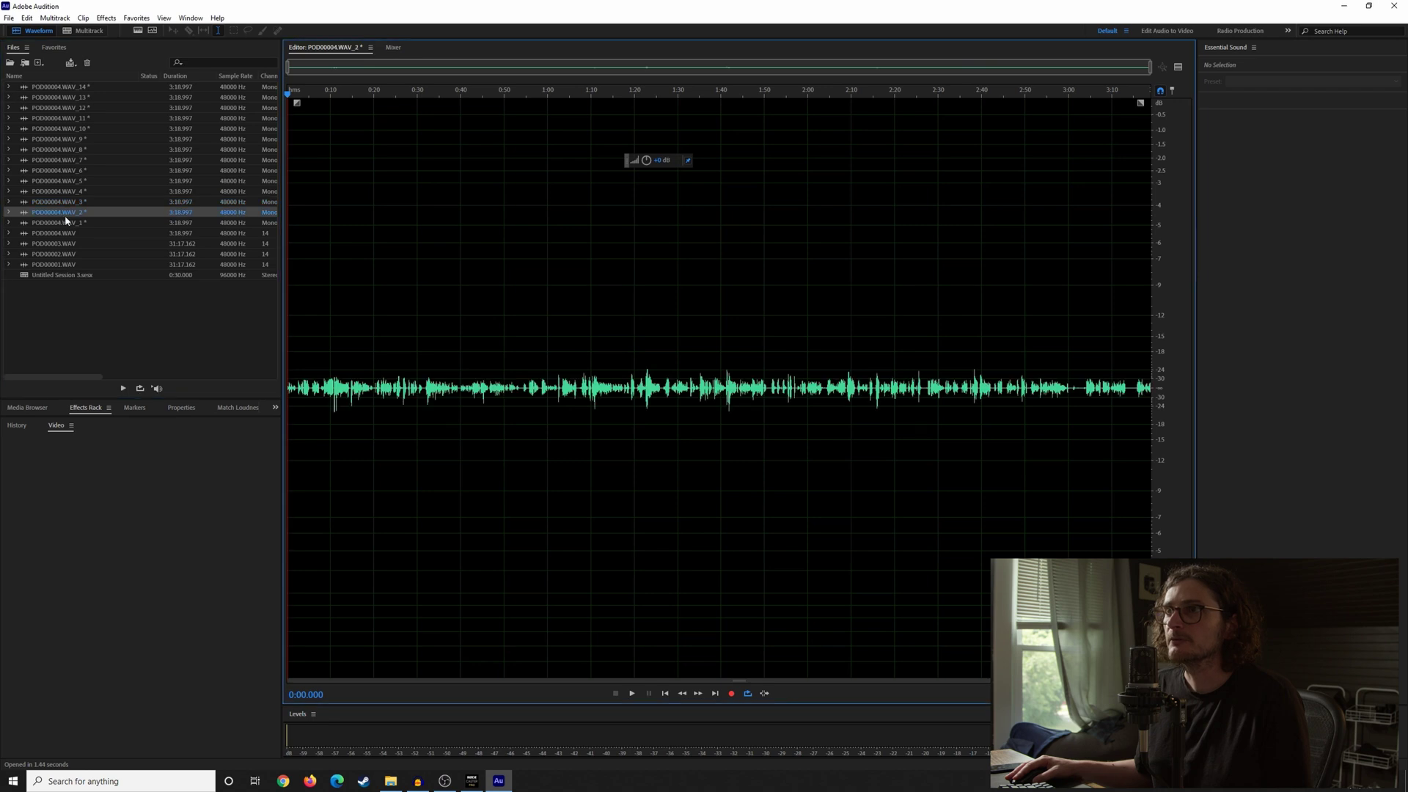
{"action": "double_click", "coordinate": [64, 202]}
{"action": "double_click", "coordinate": [67, 193]}
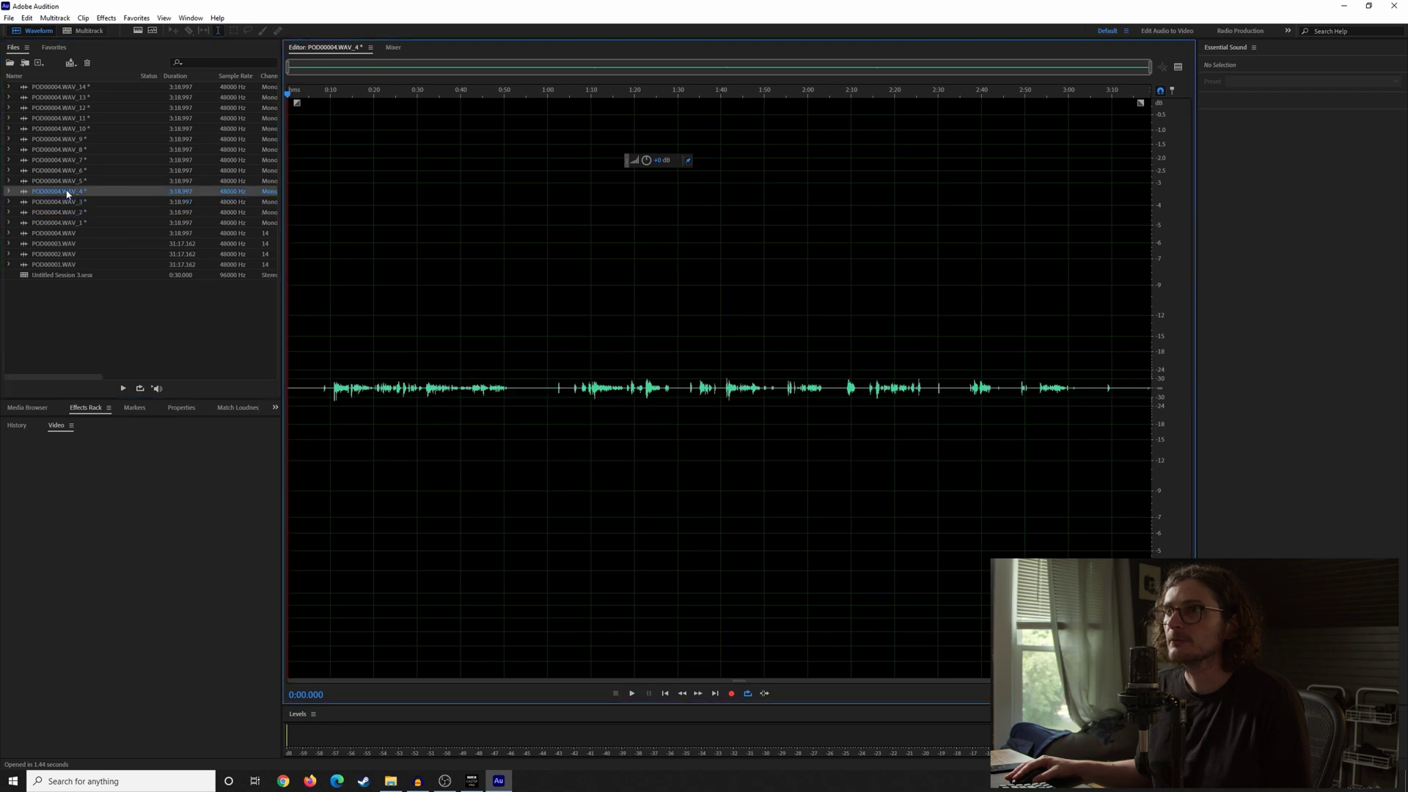
{"action": "double_click", "coordinate": [67, 184]}
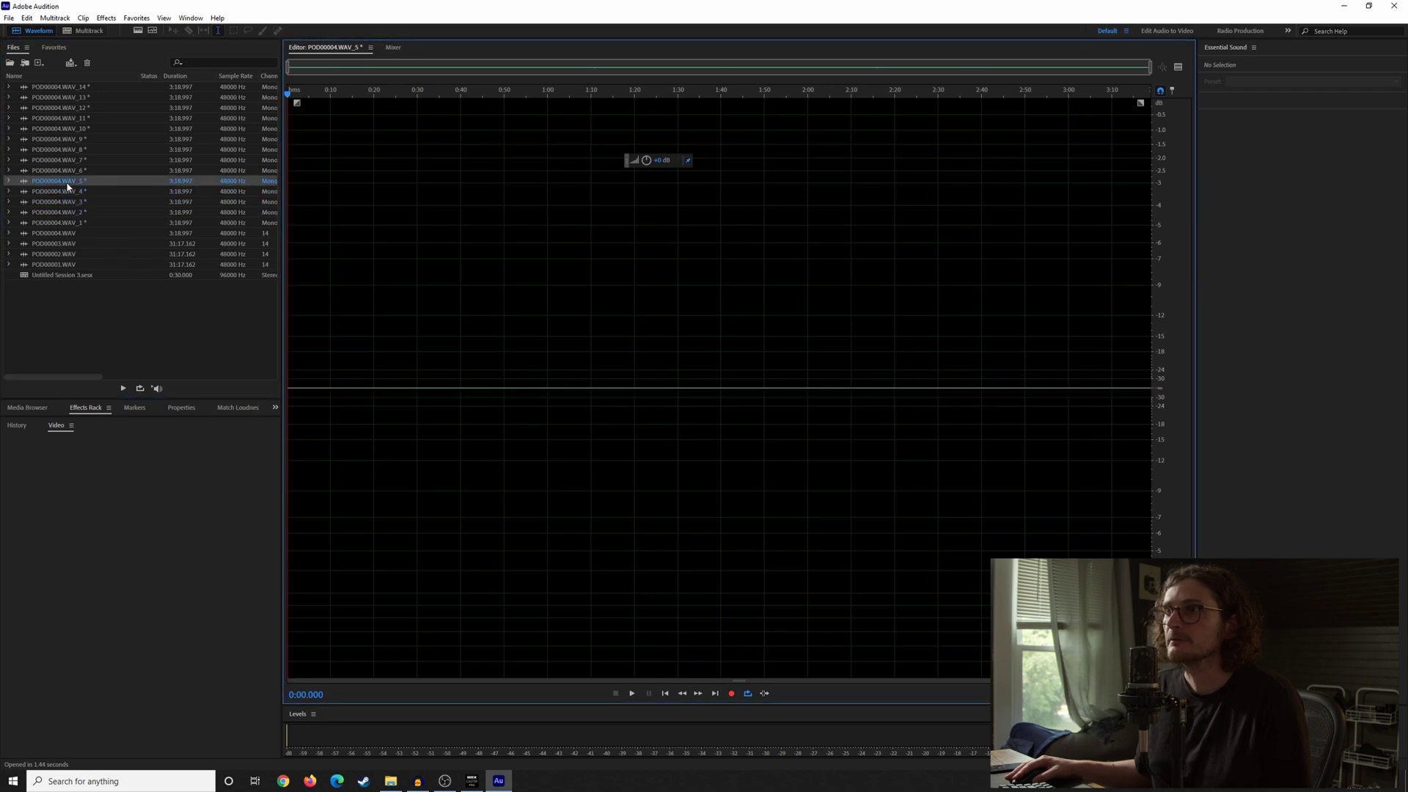
{"action": "double_click", "coordinate": [66, 171]}
{"action": "double_click", "coordinate": [64, 160]}
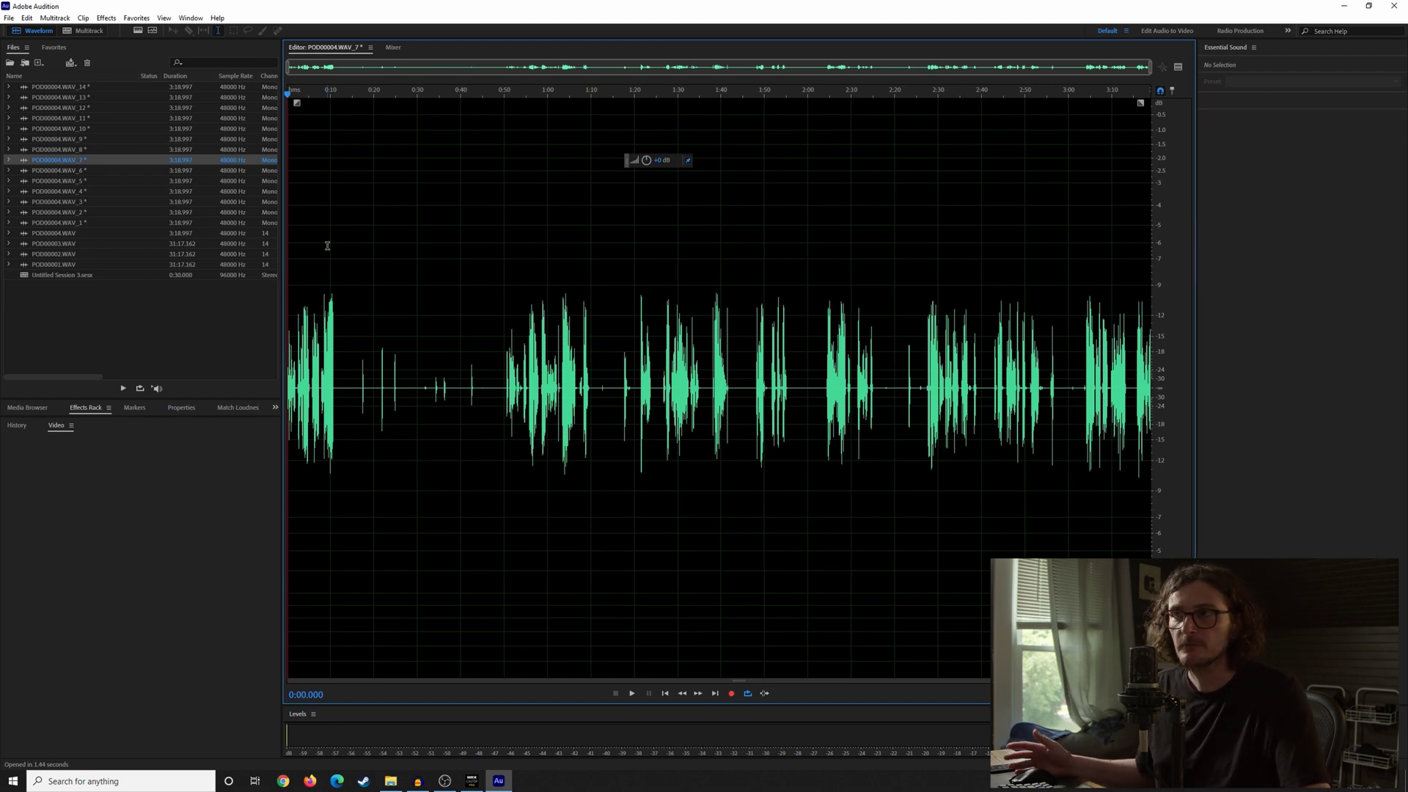
Step: Recheck POD00004.WAV_1's waveform and return to the Untitled Session 3 multitrack view
{"action": "left_click", "coordinate": [92, 47]}
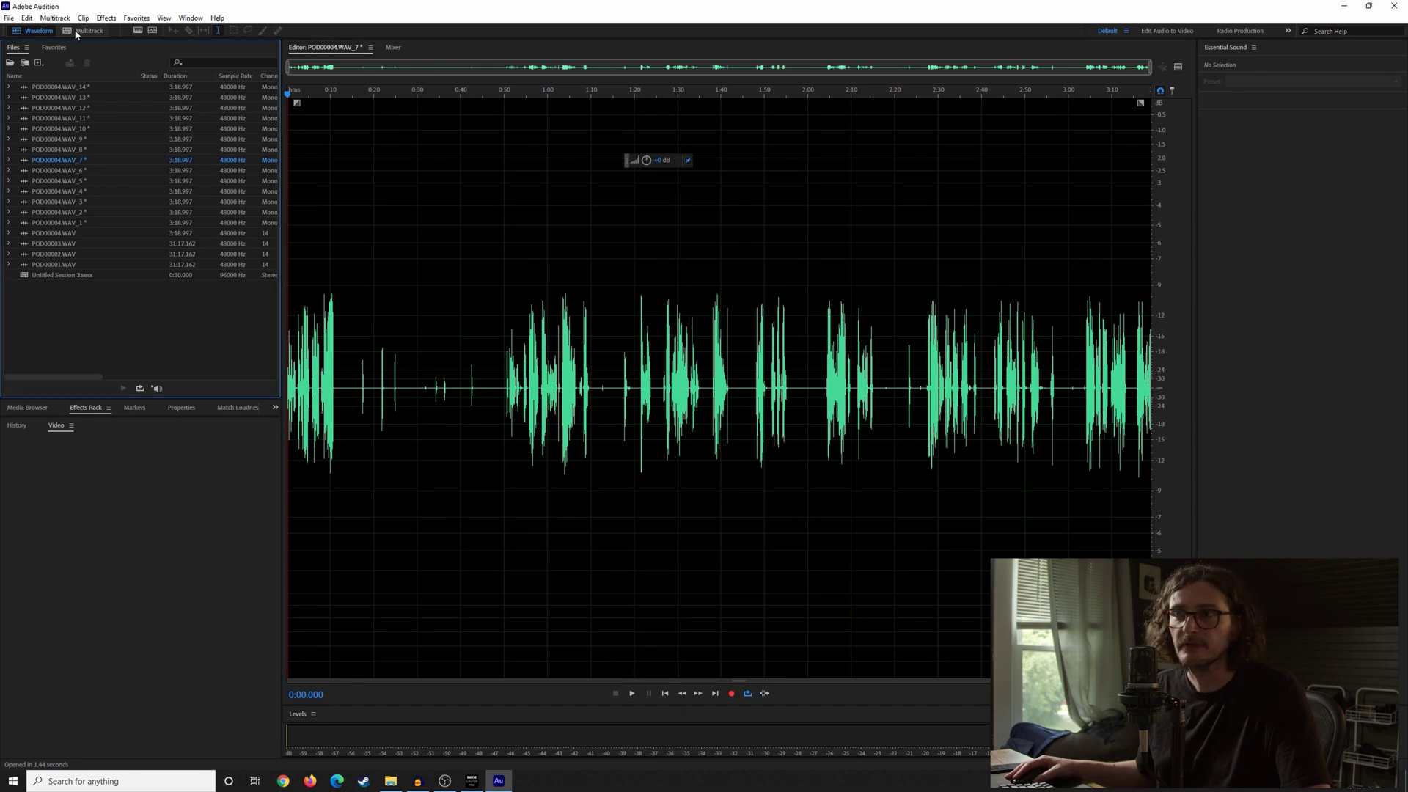
{"action": "double_click", "coordinate": [71, 223]}
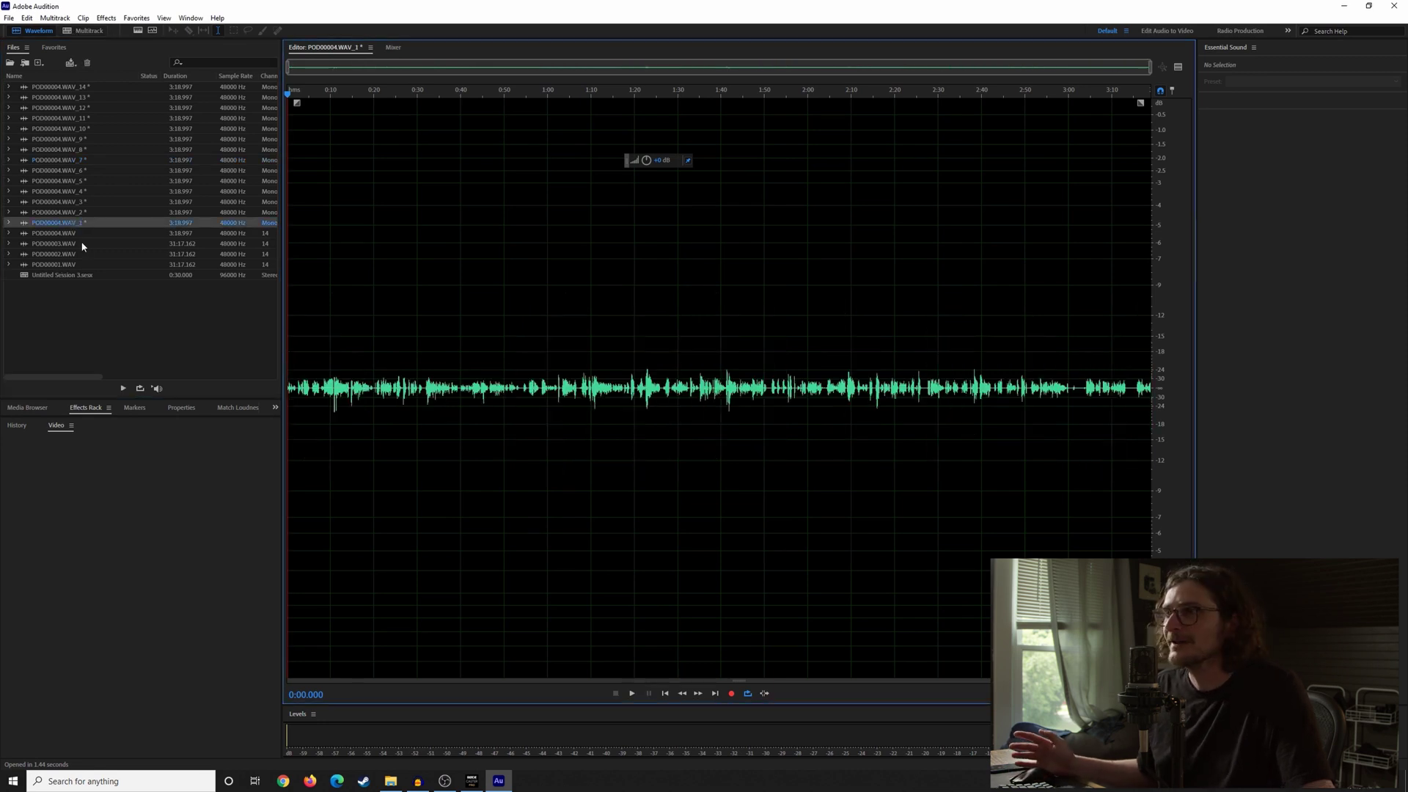
{"action": "left_click", "coordinate": [84, 30]}
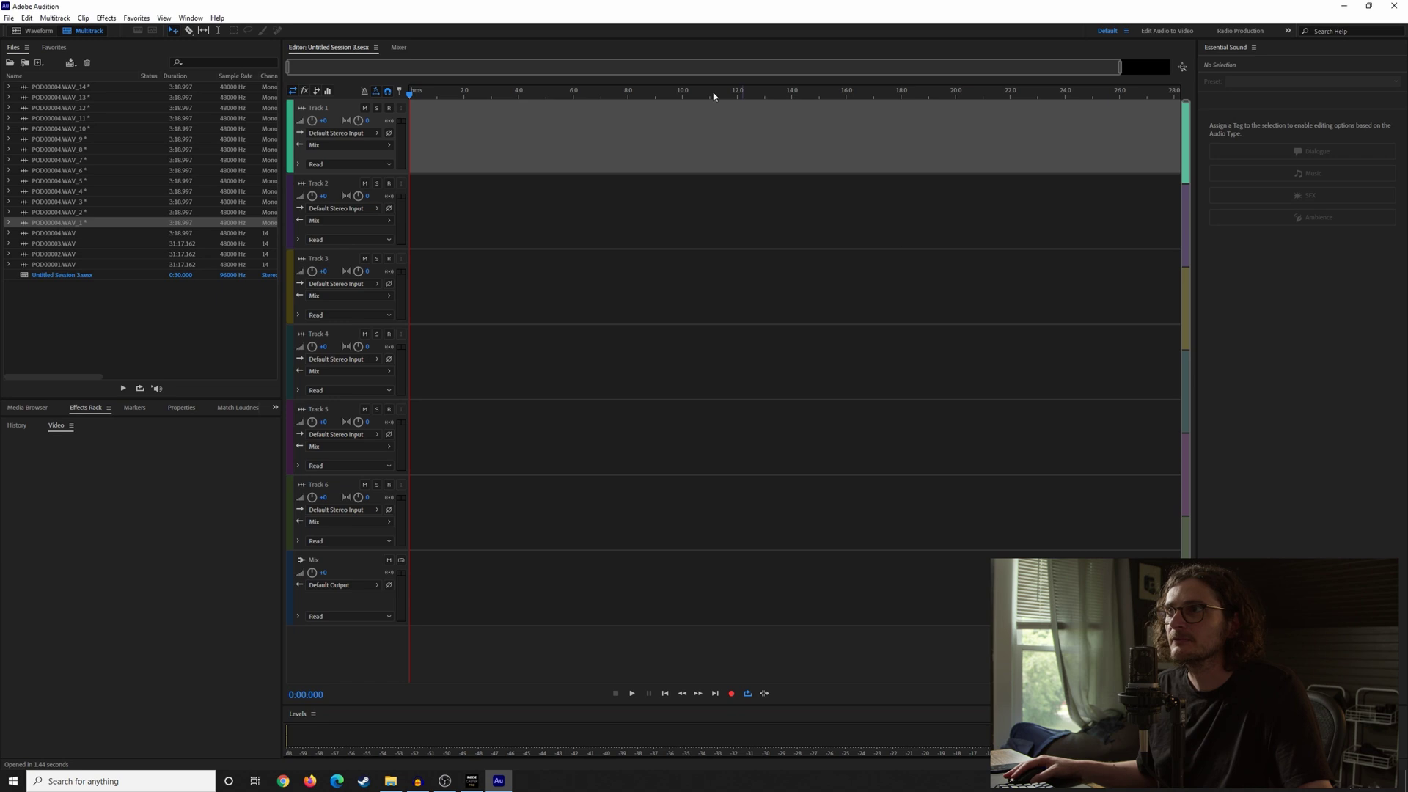
Step: Drop five mono channel files, from POD00004.WAV_1 to _7, onto Tracks 1–5 at the timeline start
{"action": "left_click_drag", "start_coordinate": [33, 223], "coordinate": [410, 132]}
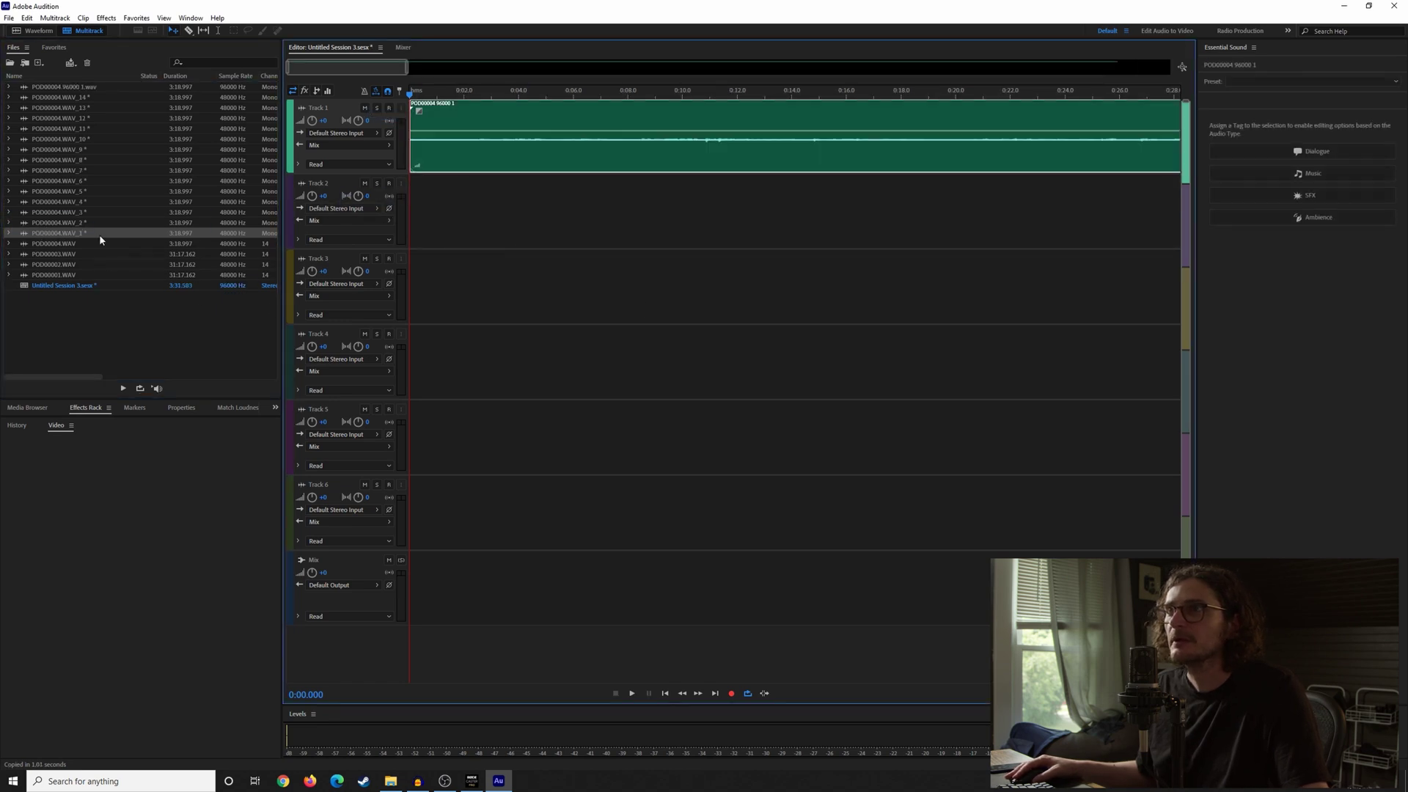
{"action": "left_click_drag", "start_coordinate": [58, 204], "coordinate": [412, 213]}
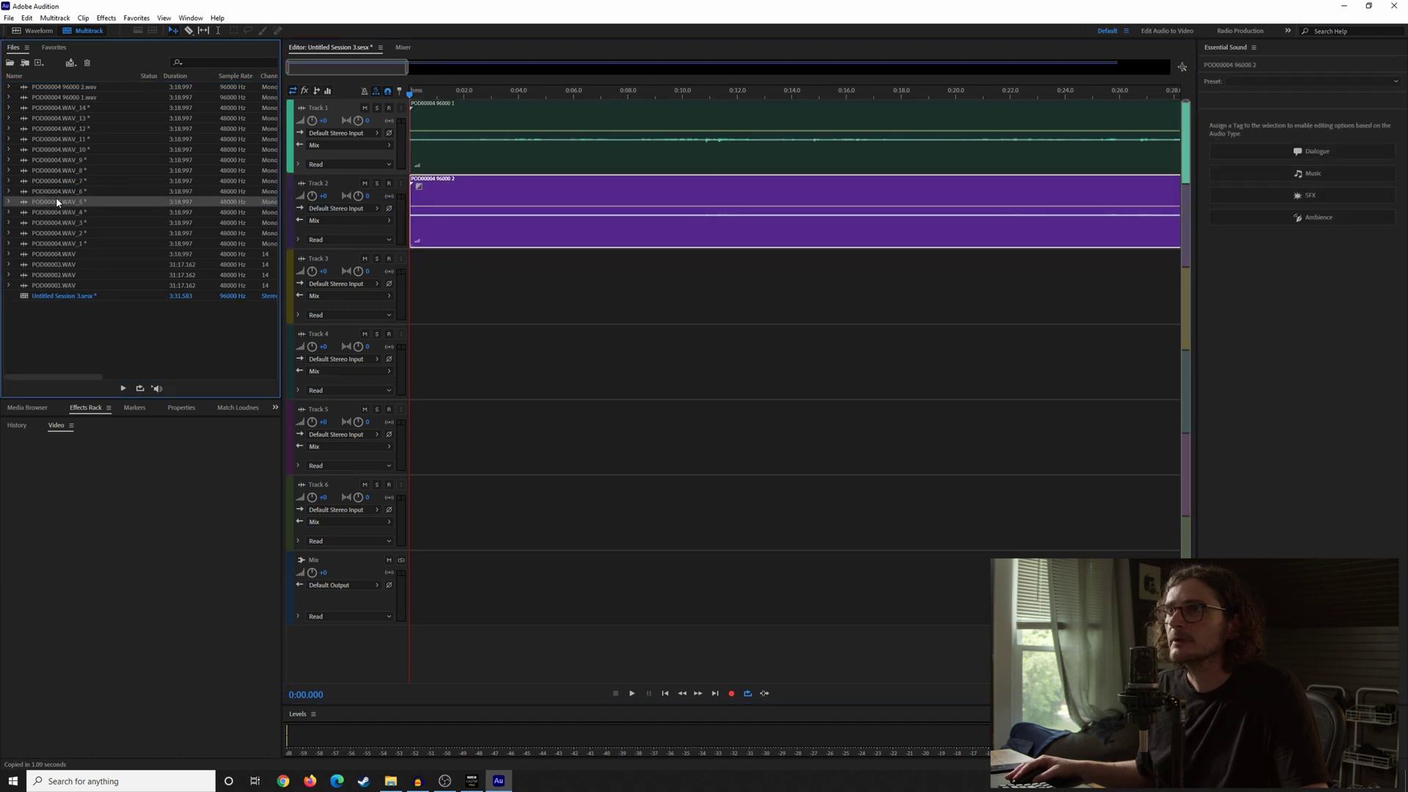
{"action": "left_click_drag", "start_coordinate": [59, 202], "coordinate": [402, 287]}
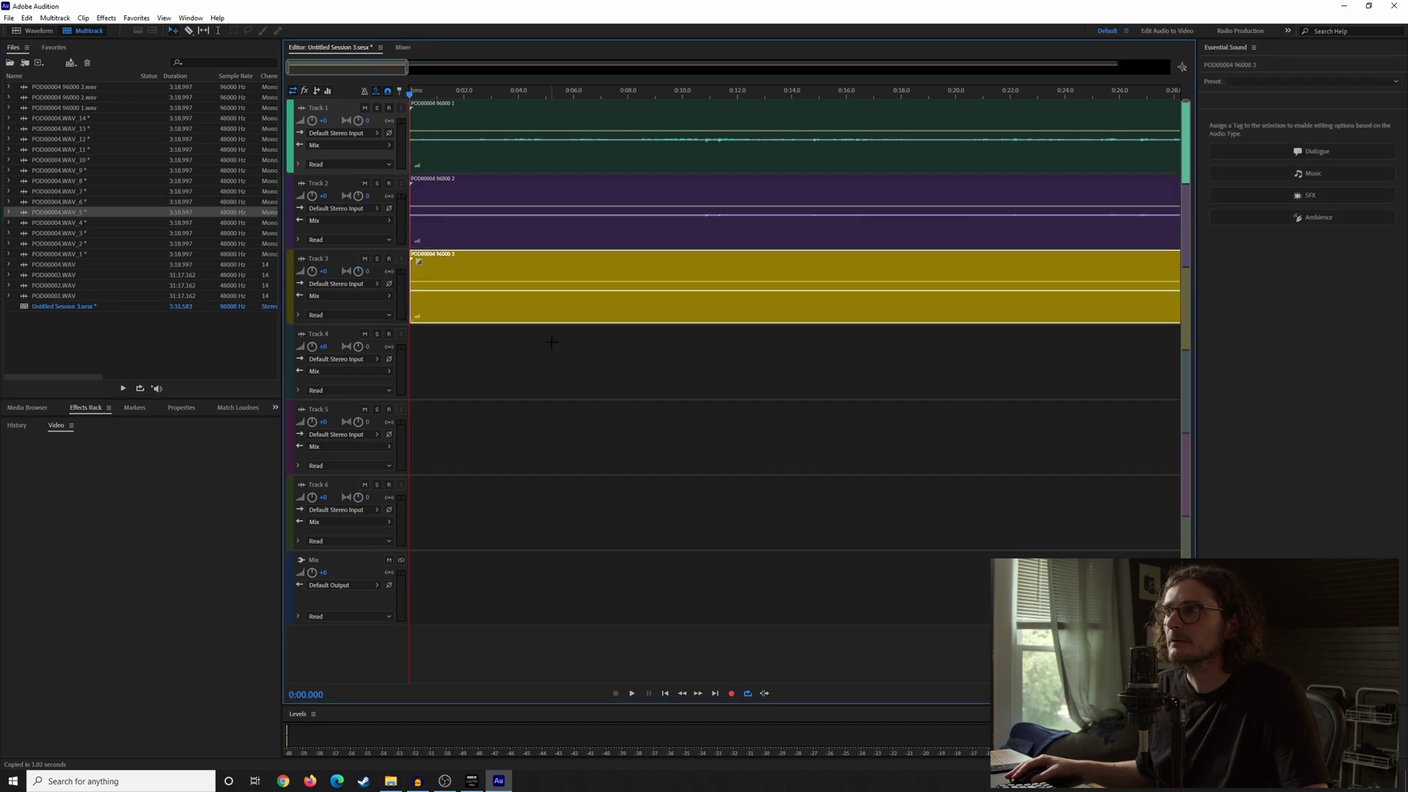
{"action": "left_click_drag", "start_coordinate": [72, 233], "coordinate": [409, 370]}
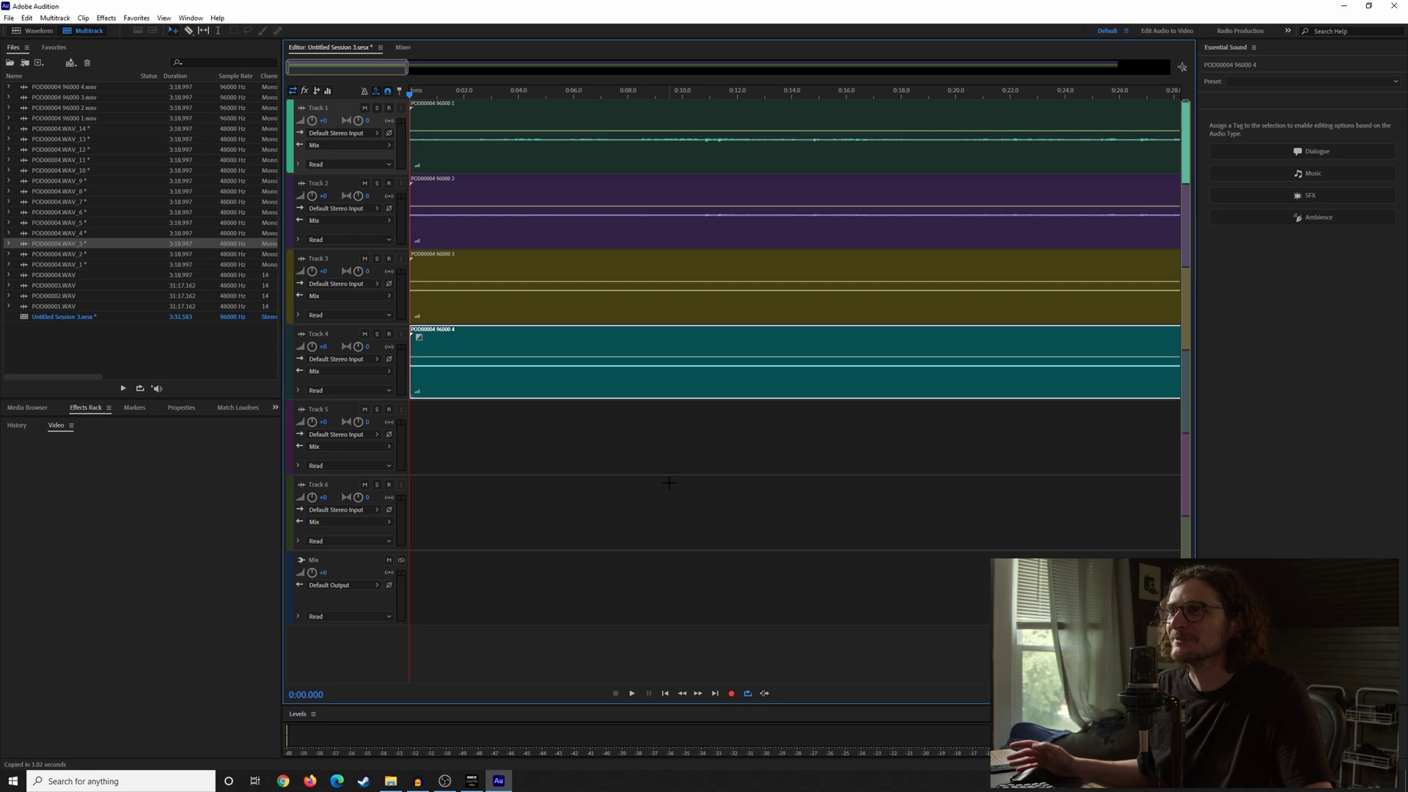
{"action": "left_click_drag", "start_coordinate": [58, 202], "coordinate": [411, 423]}
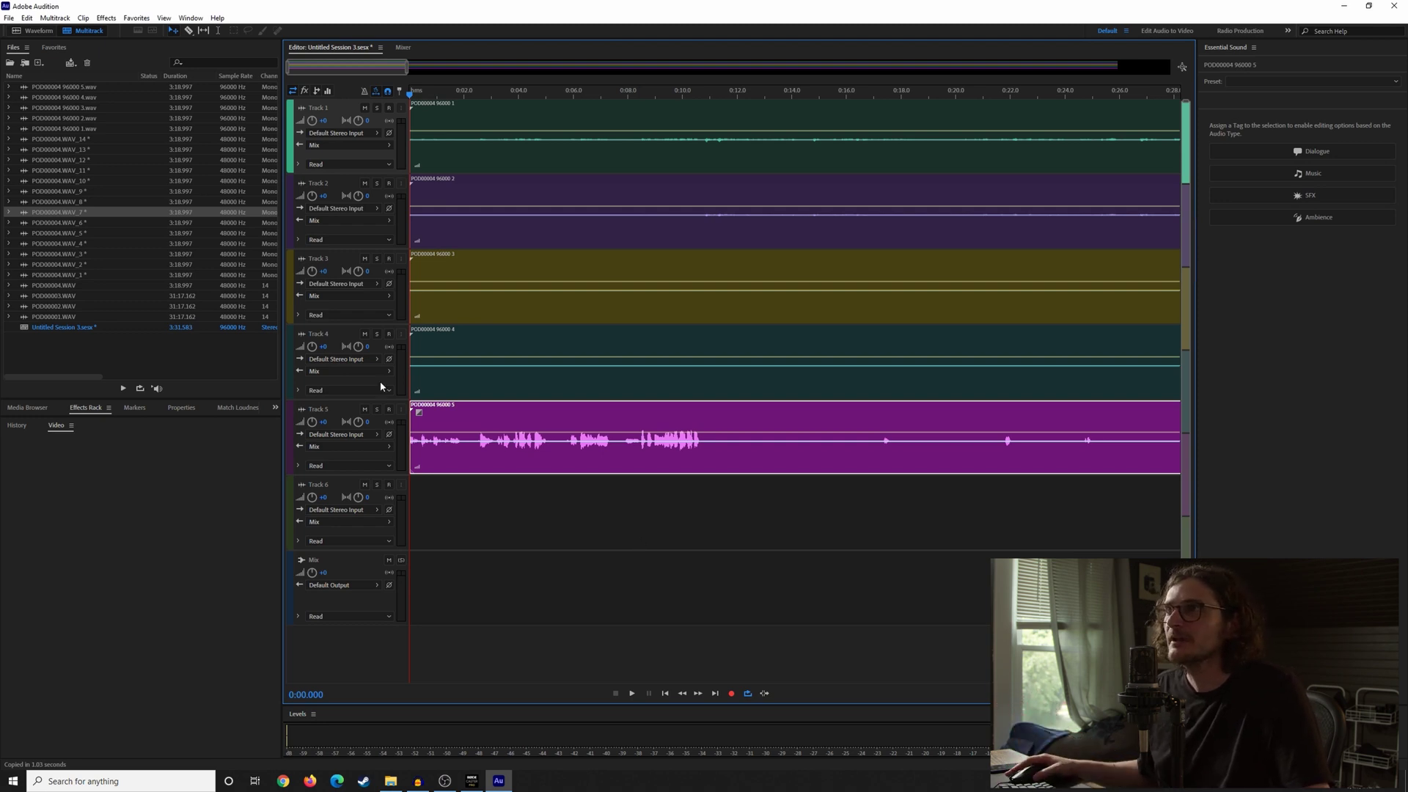
Step: Rename Track 4, then close all files and the session with Ctrl+Shift+W
{"action": "double_click", "coordinate": [324, 334]}
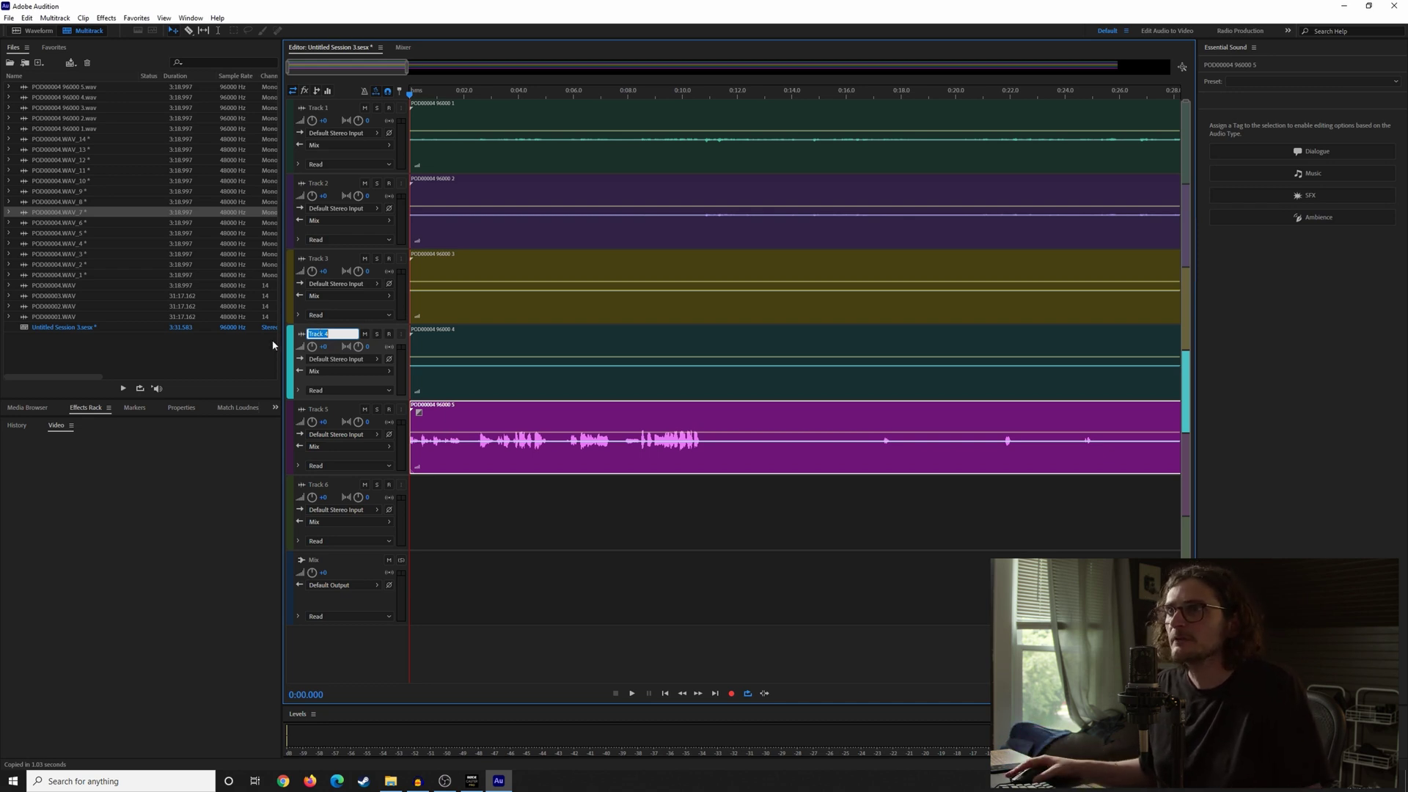
{"action": "left_click", "coordinate": [115, 360]}
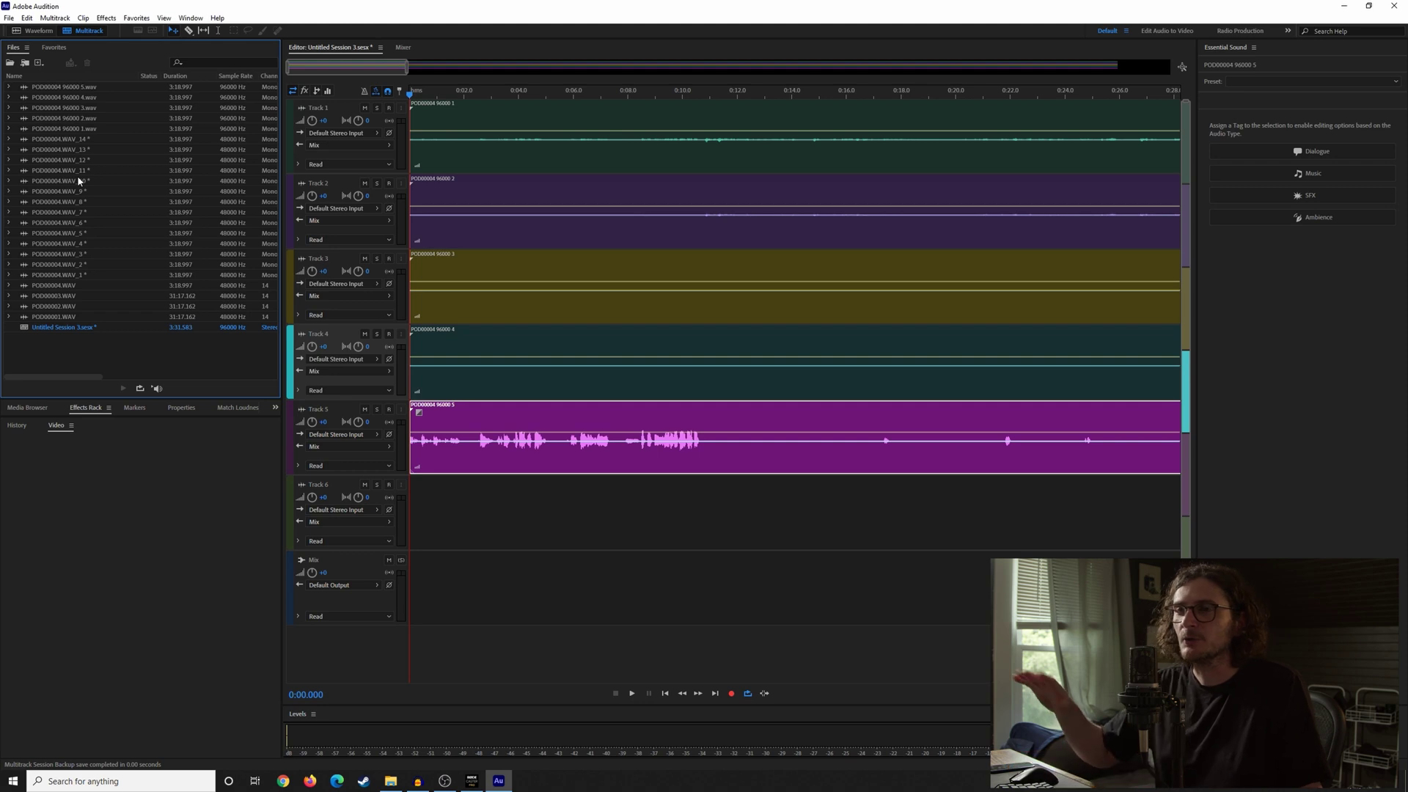
{"action": "key", "text": "ctrl+shift+w"}
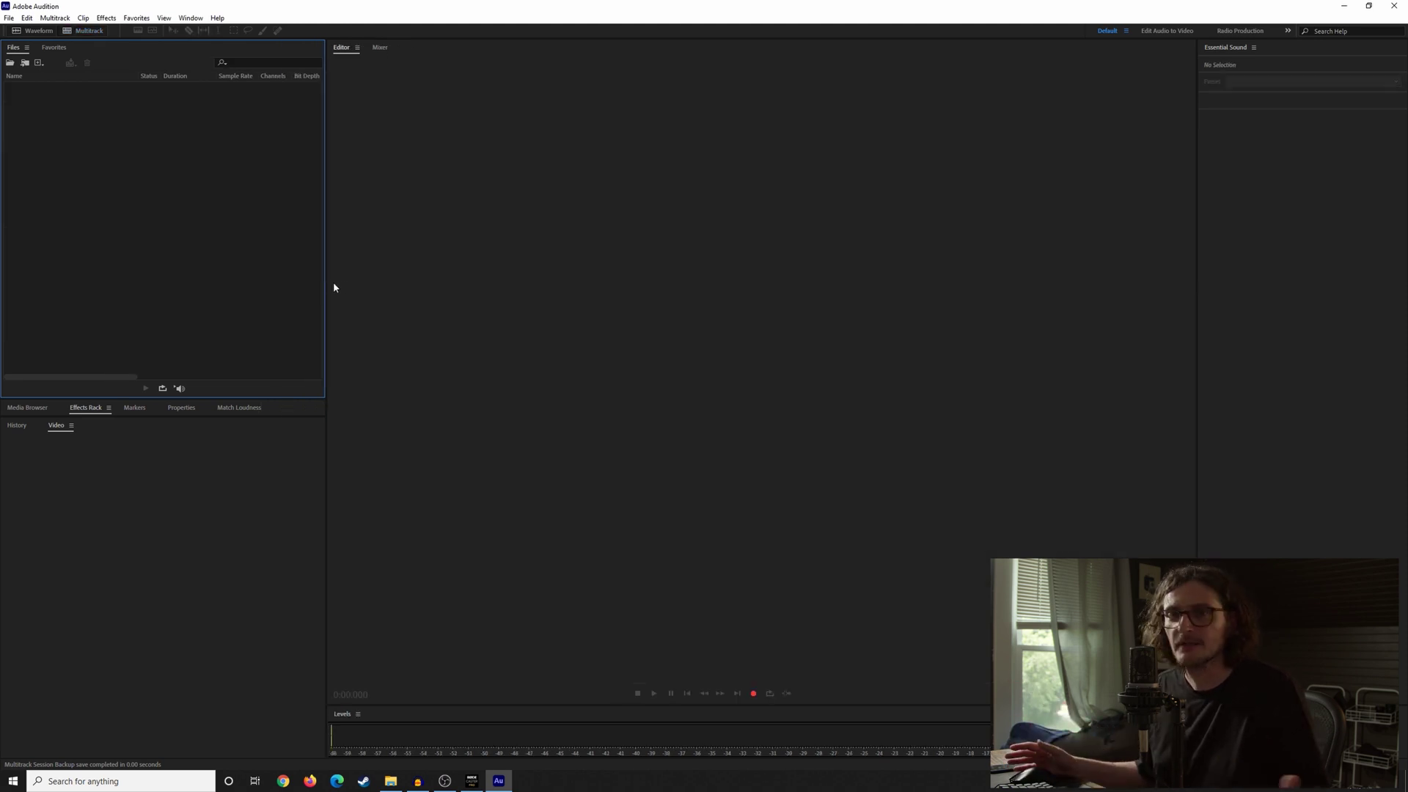
Step: Export the podcast recording as 48000 Hz WAV with the Custom platform and -16 LUFS loudness
{"action": "left_click", "coordinate": [471, 780]}
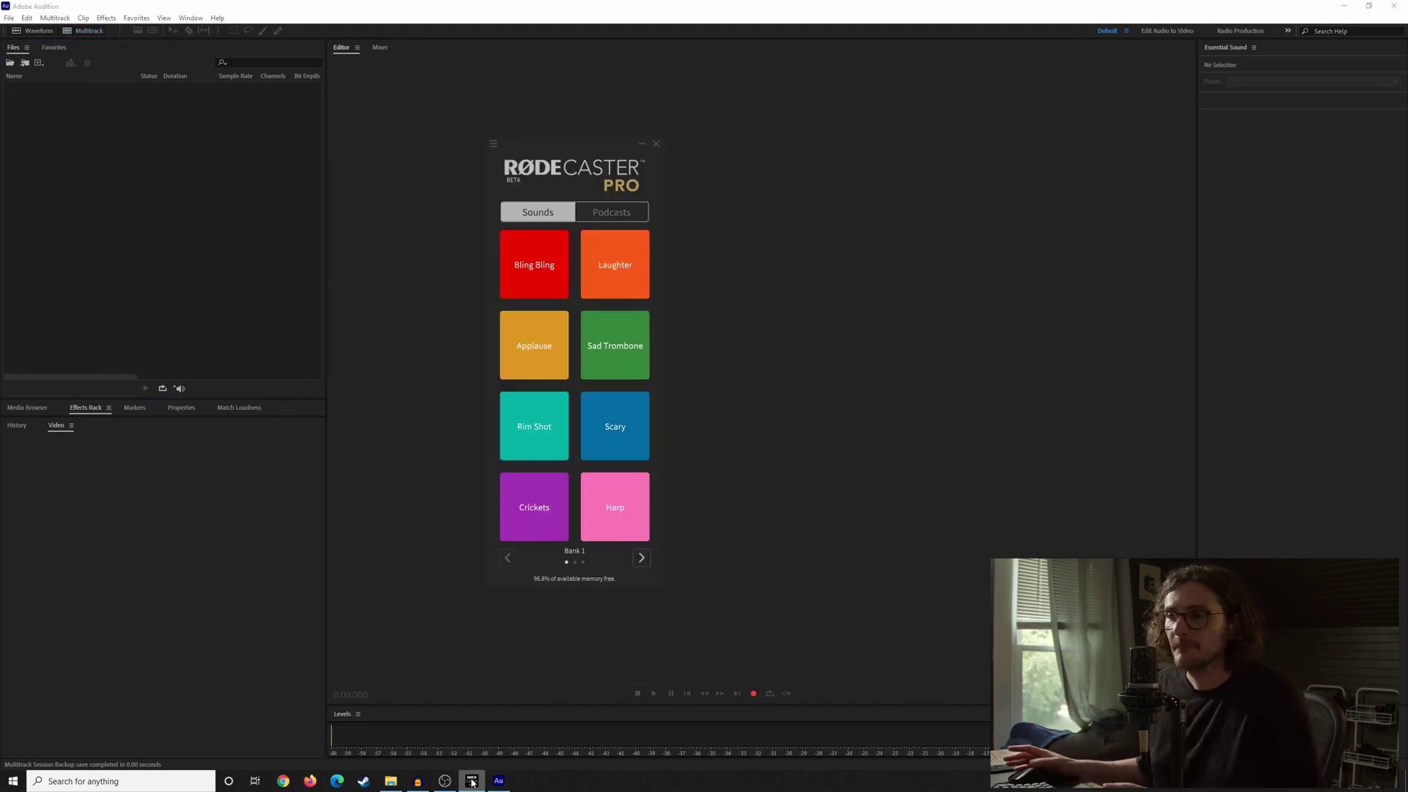
{"action": "left_click", "coordinate": [606, 212]}
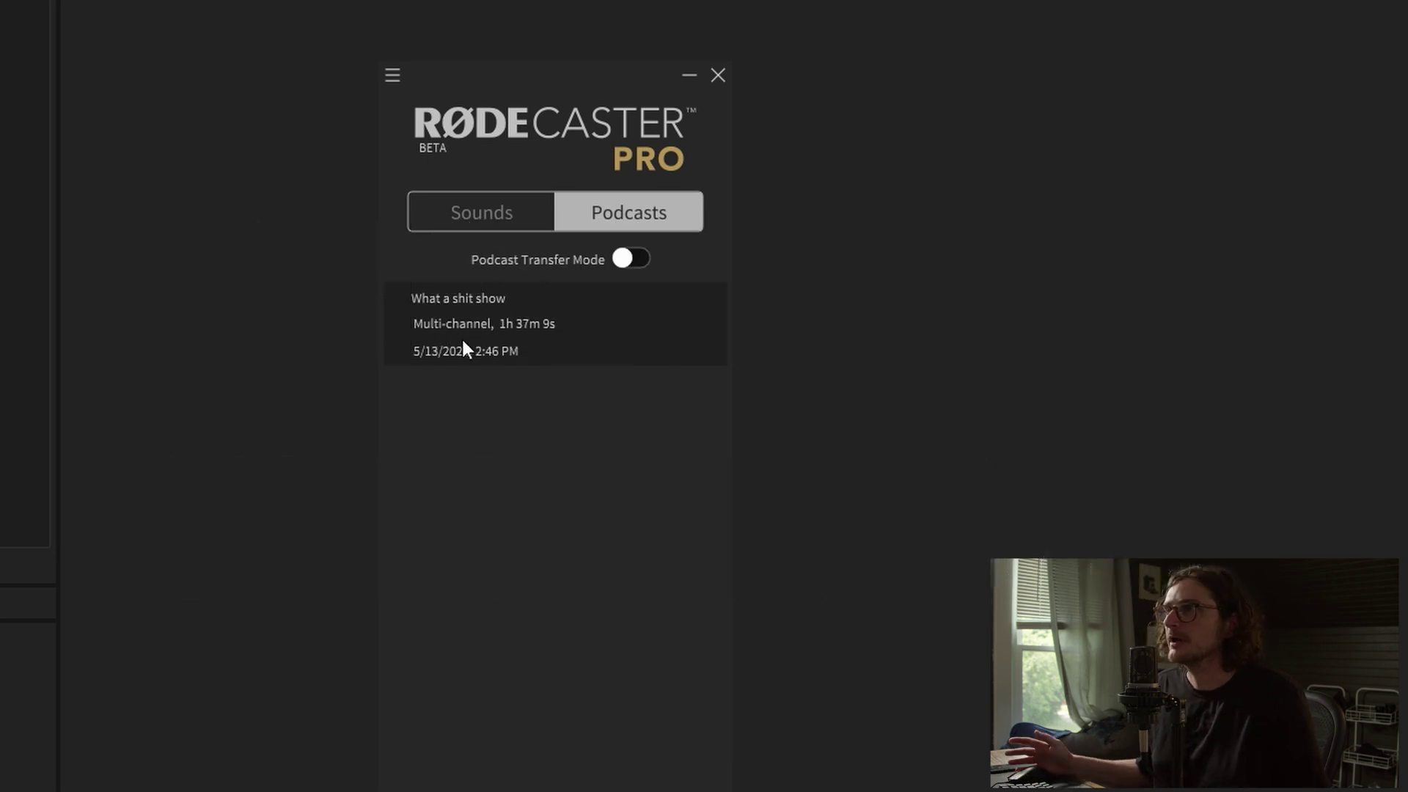
{"action": "left_click", "coordinate": [462, 338]}
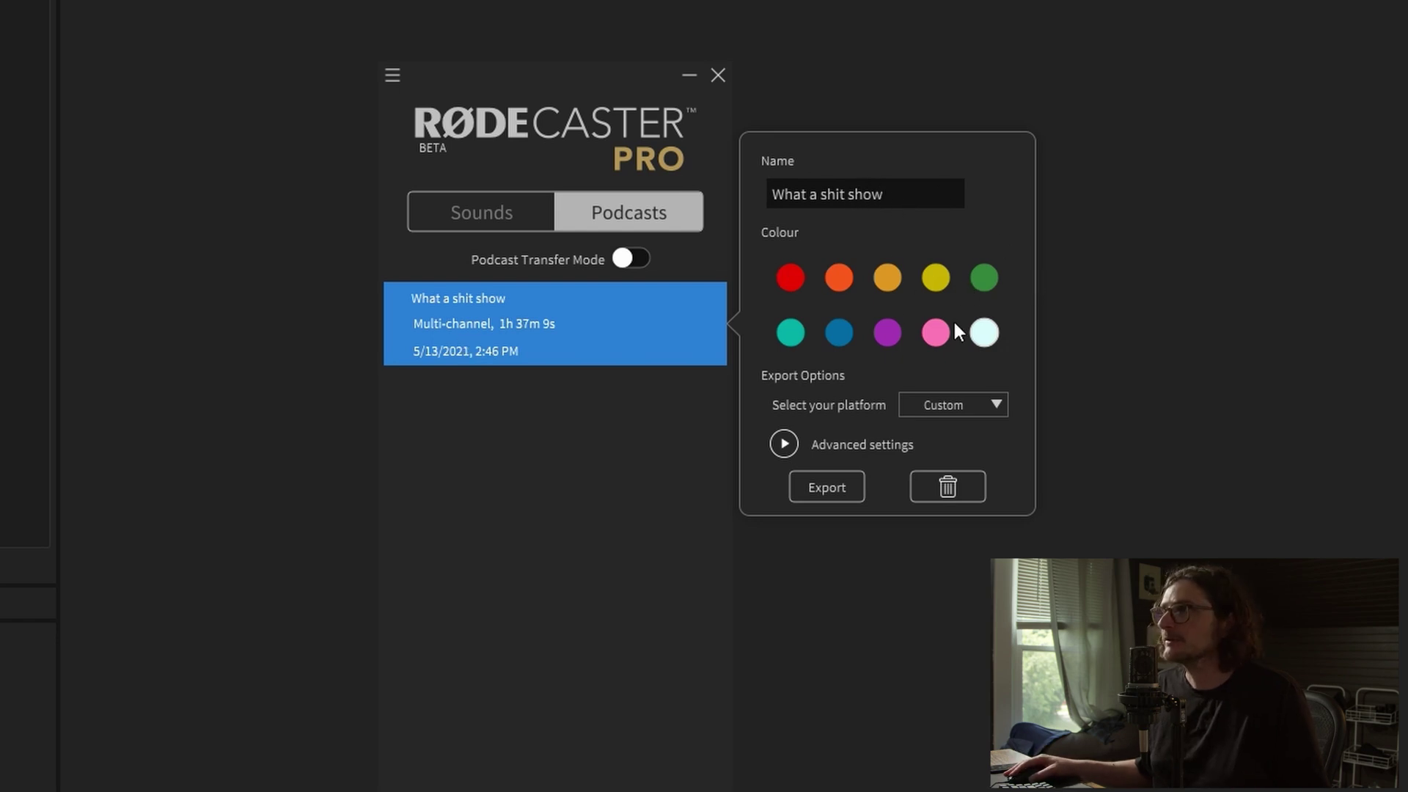
{"action": "left_click", "coordinate": [961, 401]}
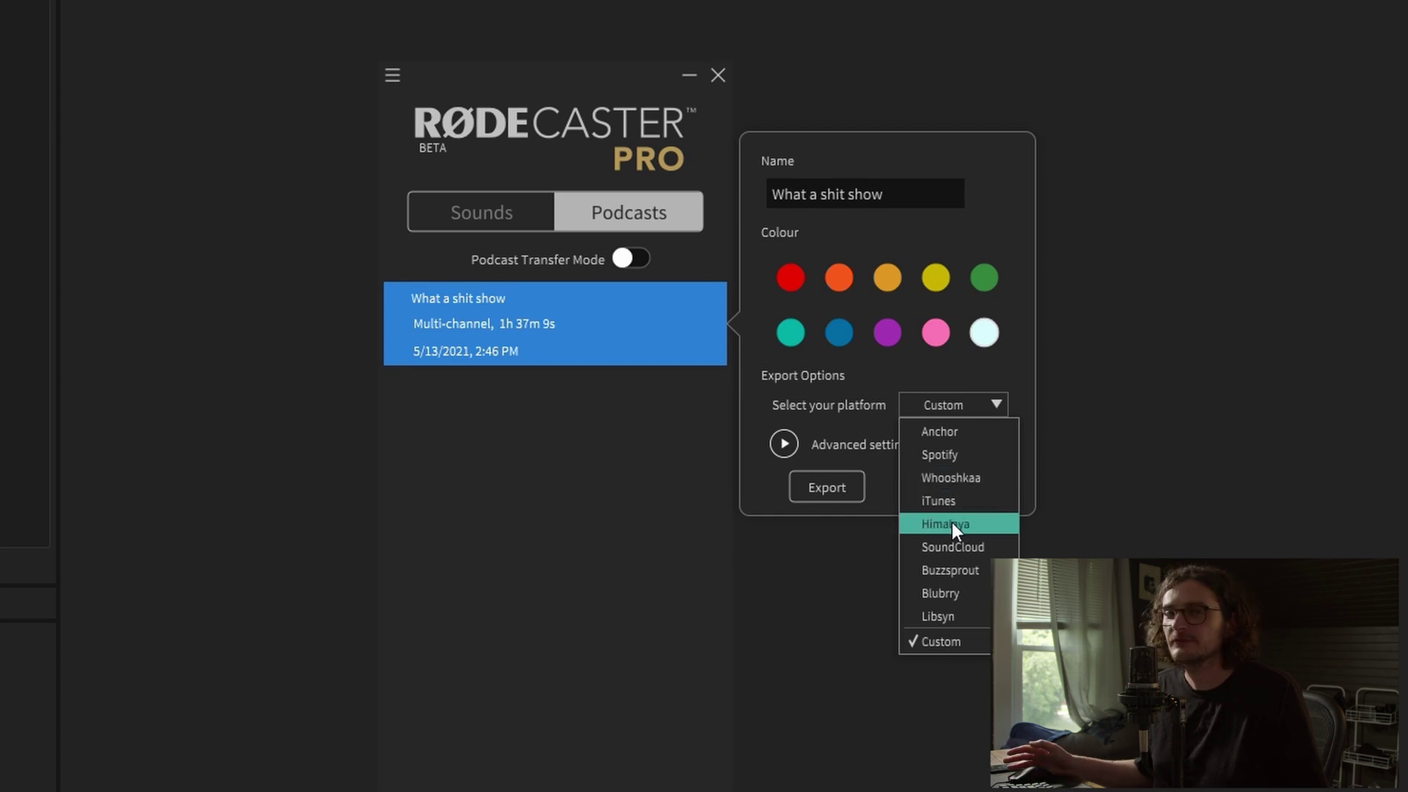
{"action": "left_click", "coordinate": [969, 406]}
{"action": "left_click", "coordinate": [821, 448]}
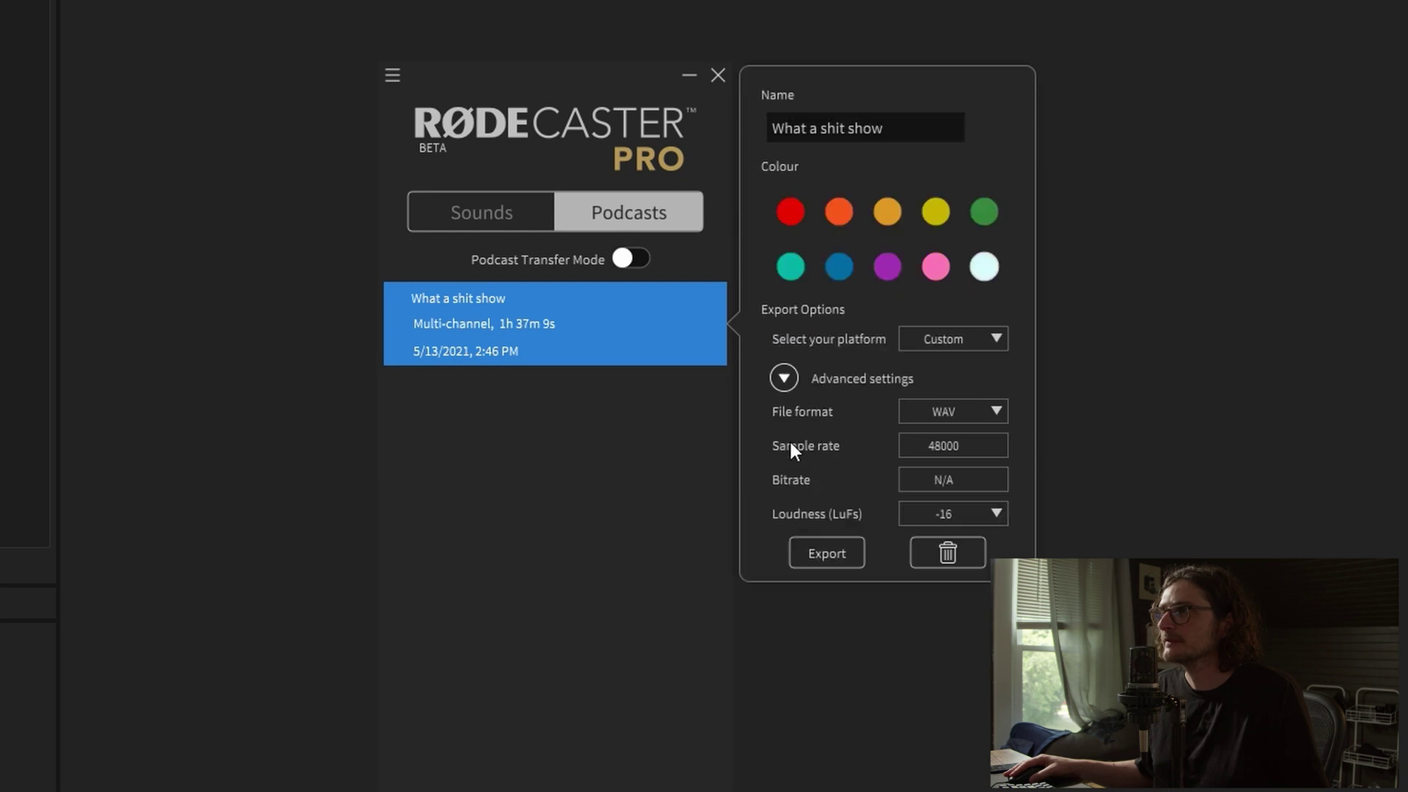
{"action": "left_click", "coordinate": [983, 515]}
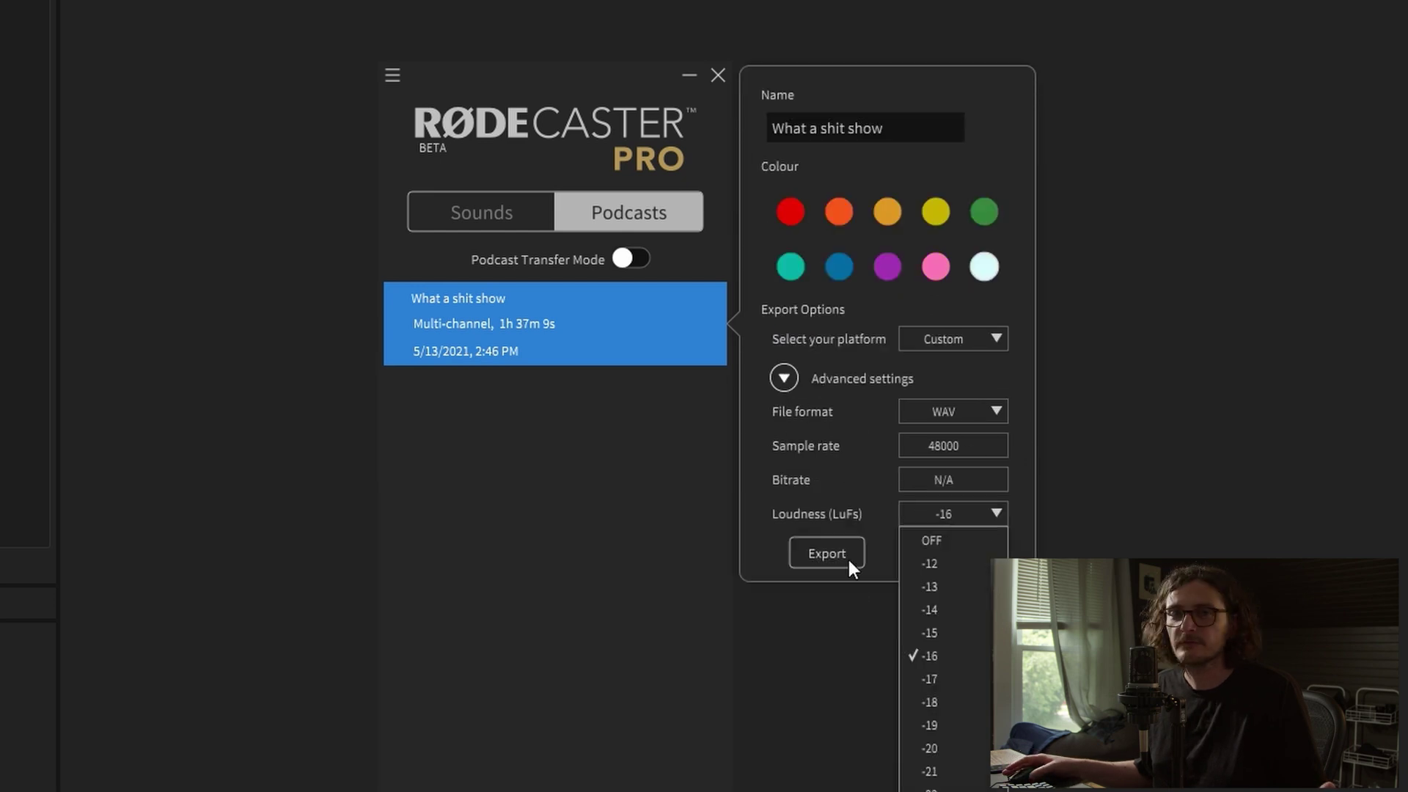
{"action": "left_click", "coordinate": [866, 432]}
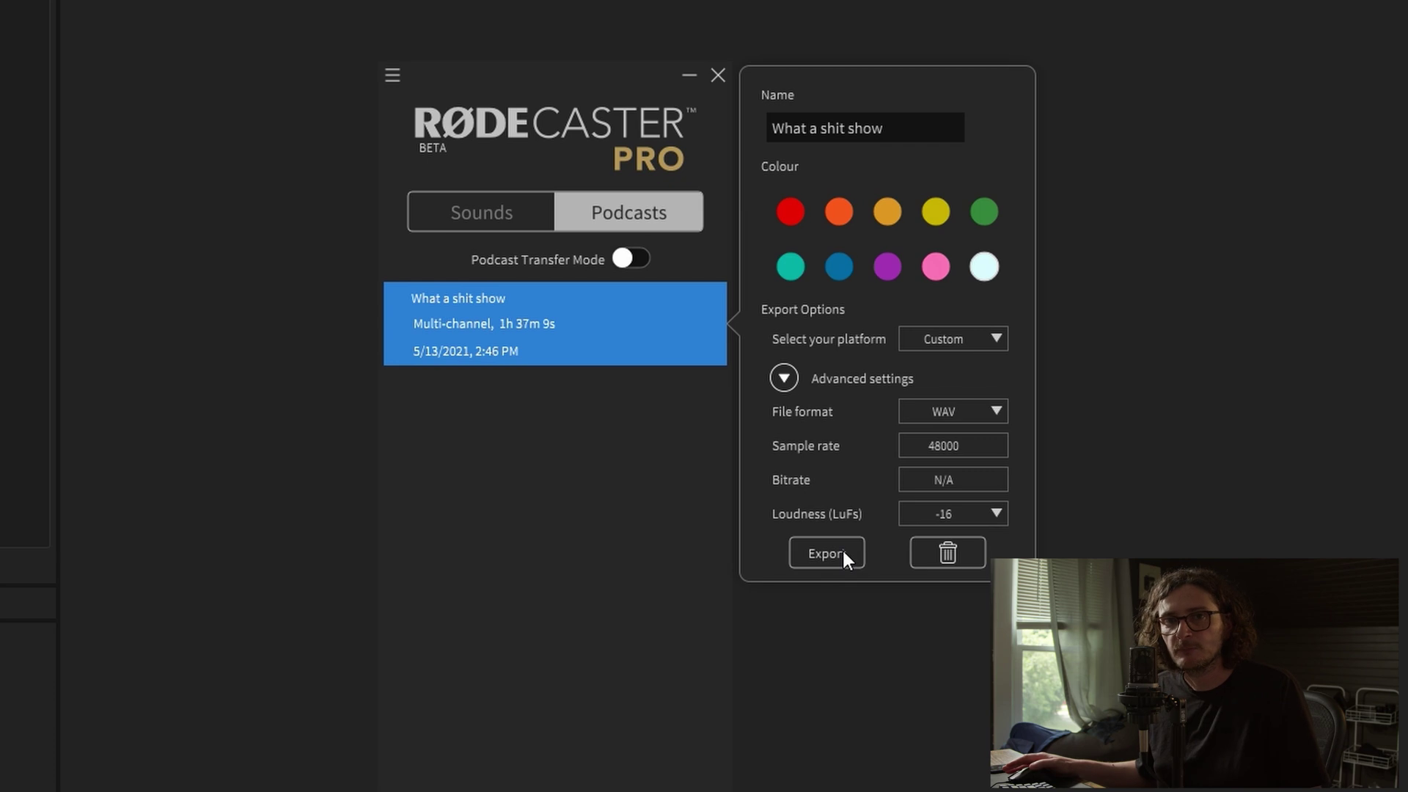
{"action": "left_click", "coordinate": [843, 558]}
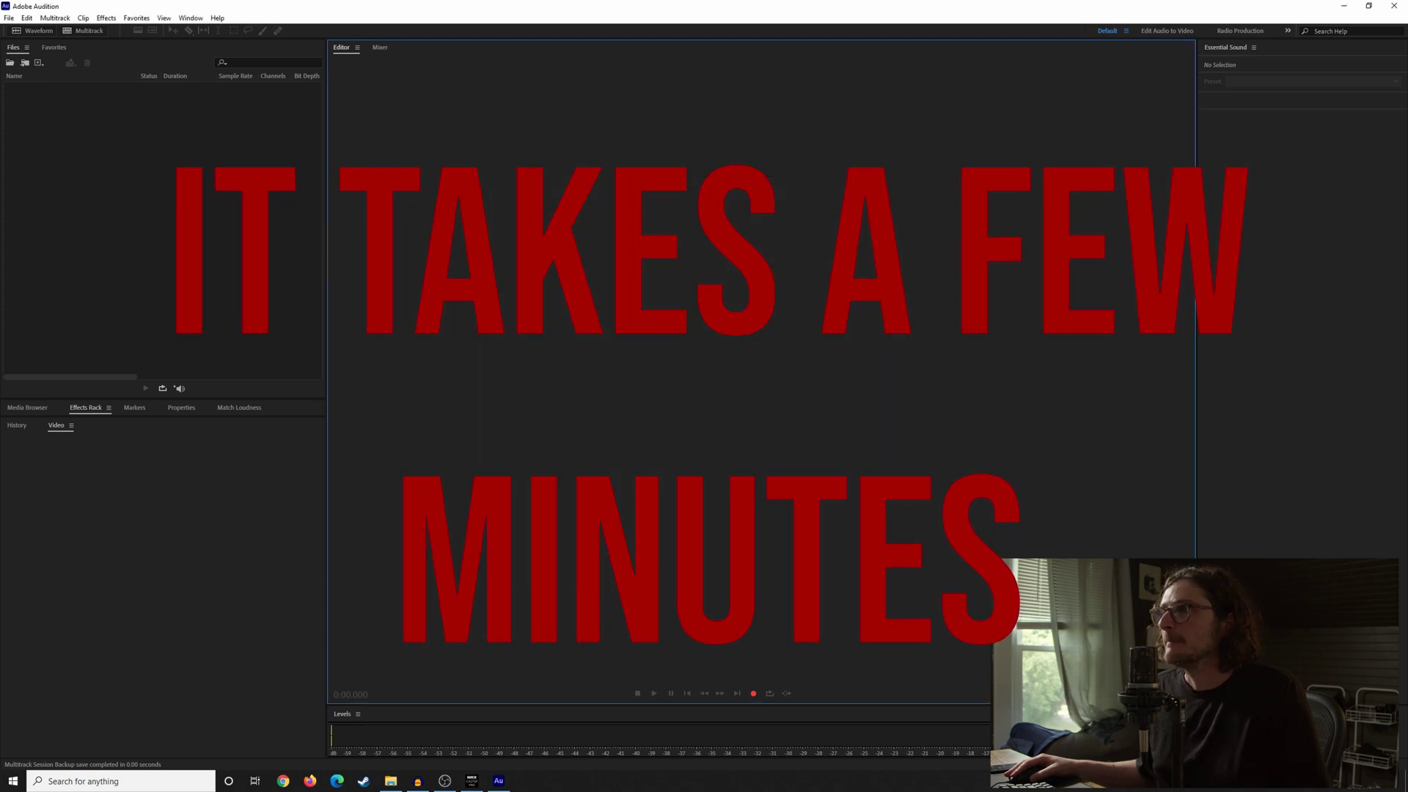
{"action": "left_click", "coordinate": [392, 782]}
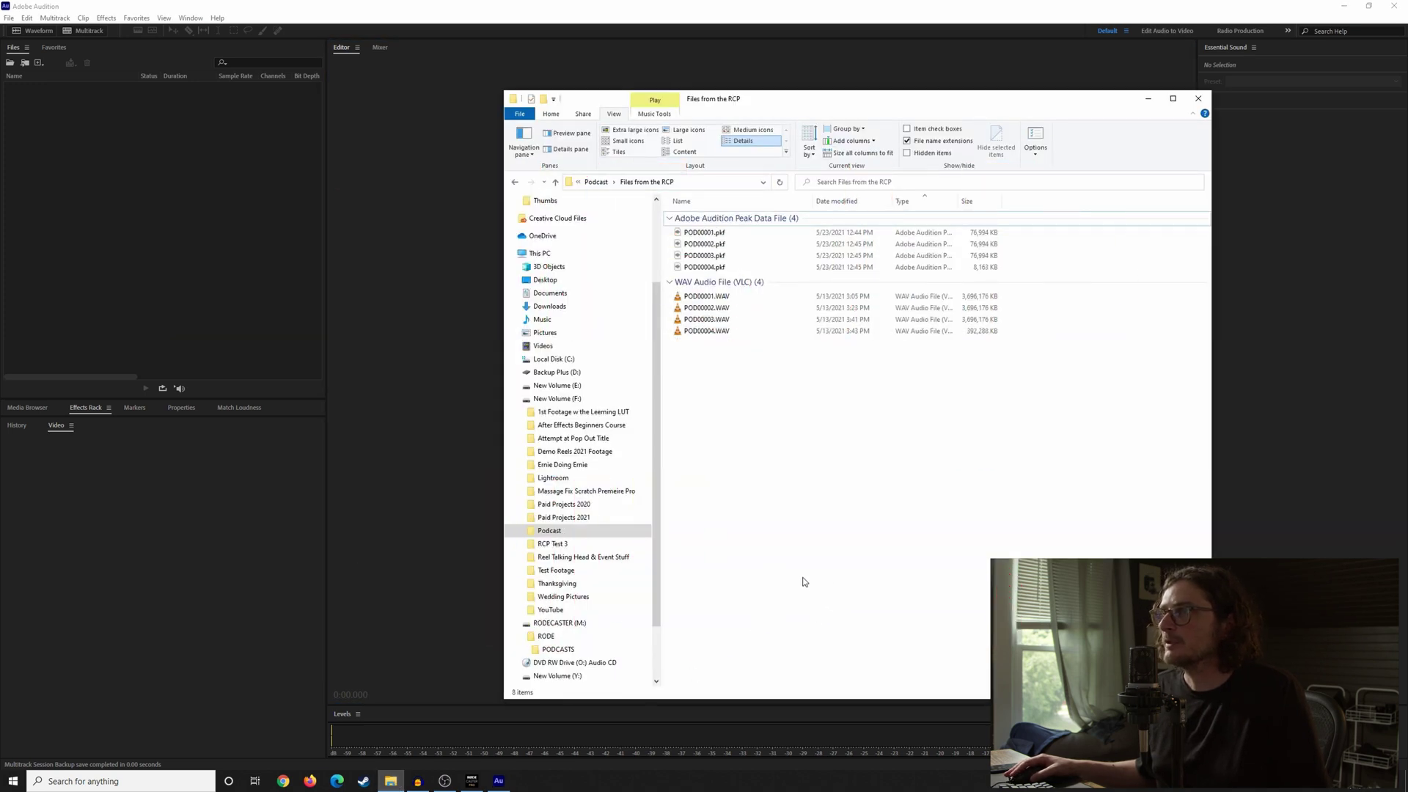
Step: Open the Test for Video folder inside Podcast and group its files by type
{"action": "key", "text": "alt+Up"}
{"action": "double_click", "coordinate": [707, 241]}
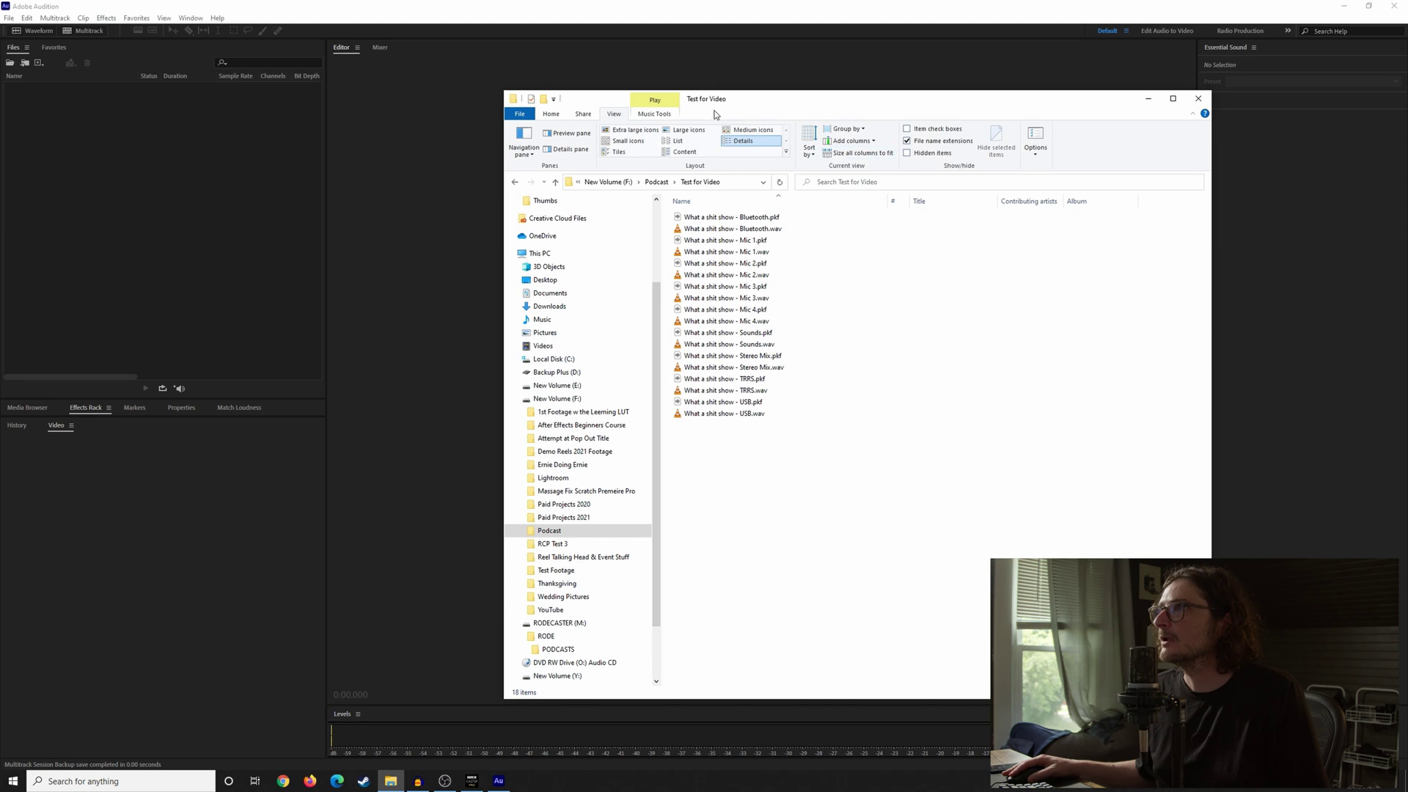
{"action": "left_click", "coordinate": [861, 131]}
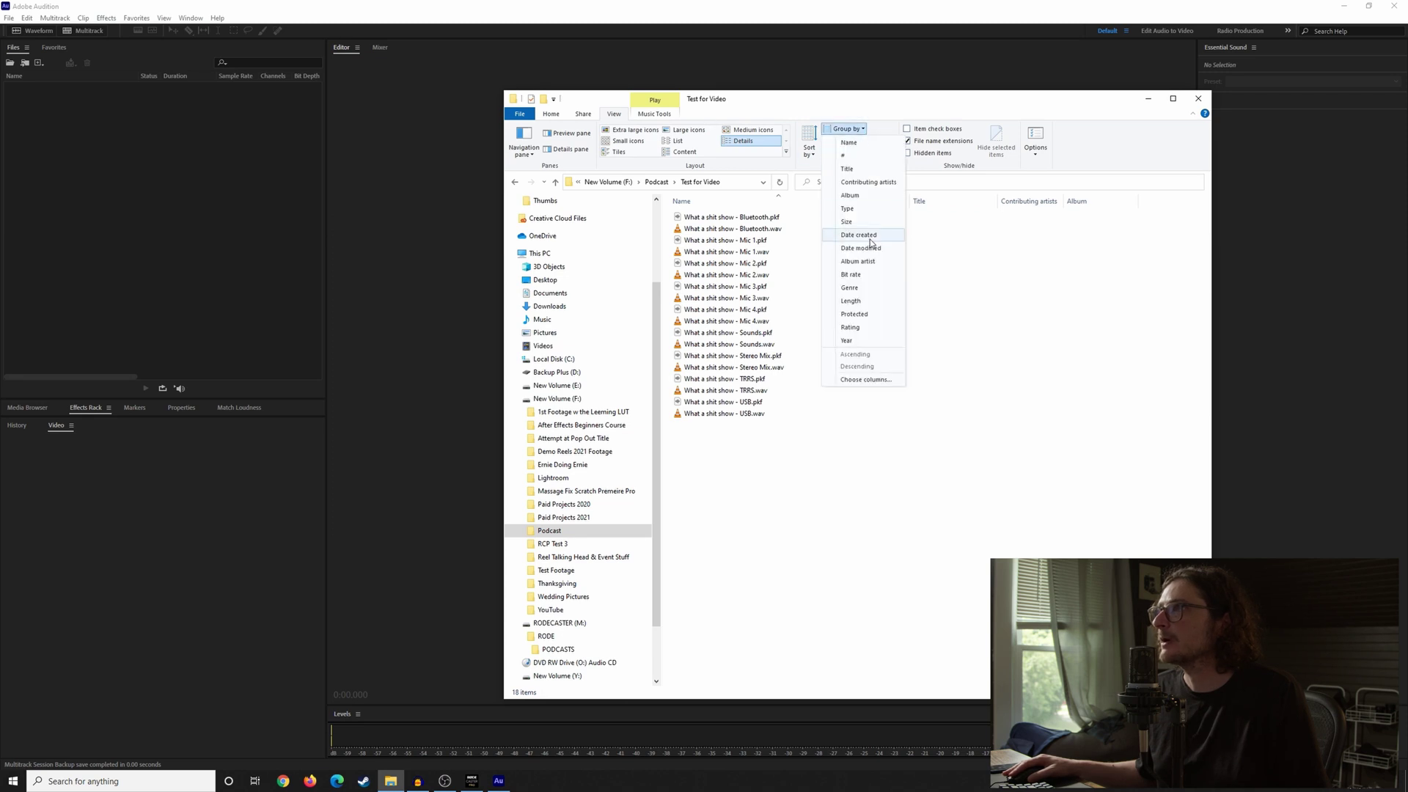
{"action": "left_click", "coordinate": [849, 208]}
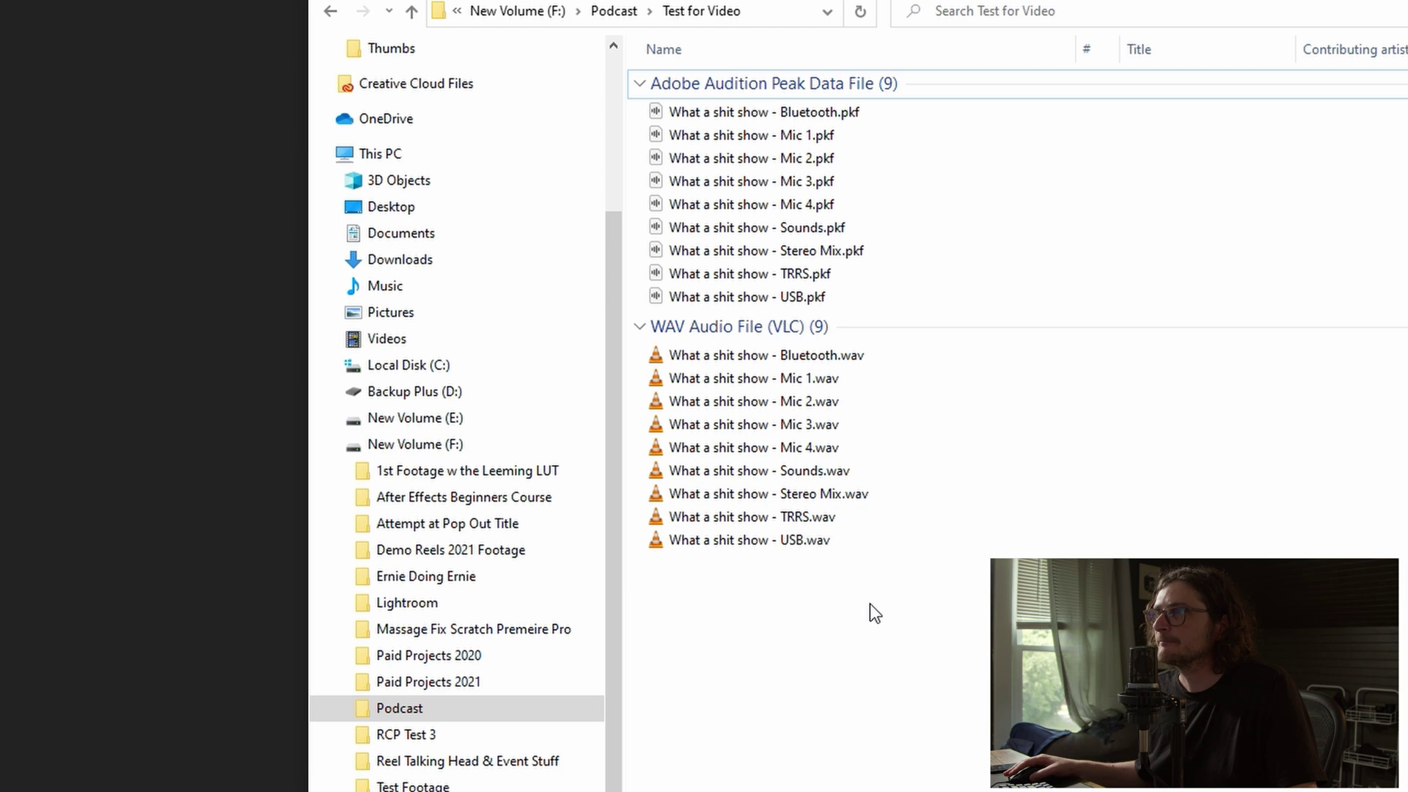
Step: Review the exported WAV files, selecting Bluetooth.wav and Mic 1.wav
{"action": "mouse_move", "coordinate": [770, 358]}
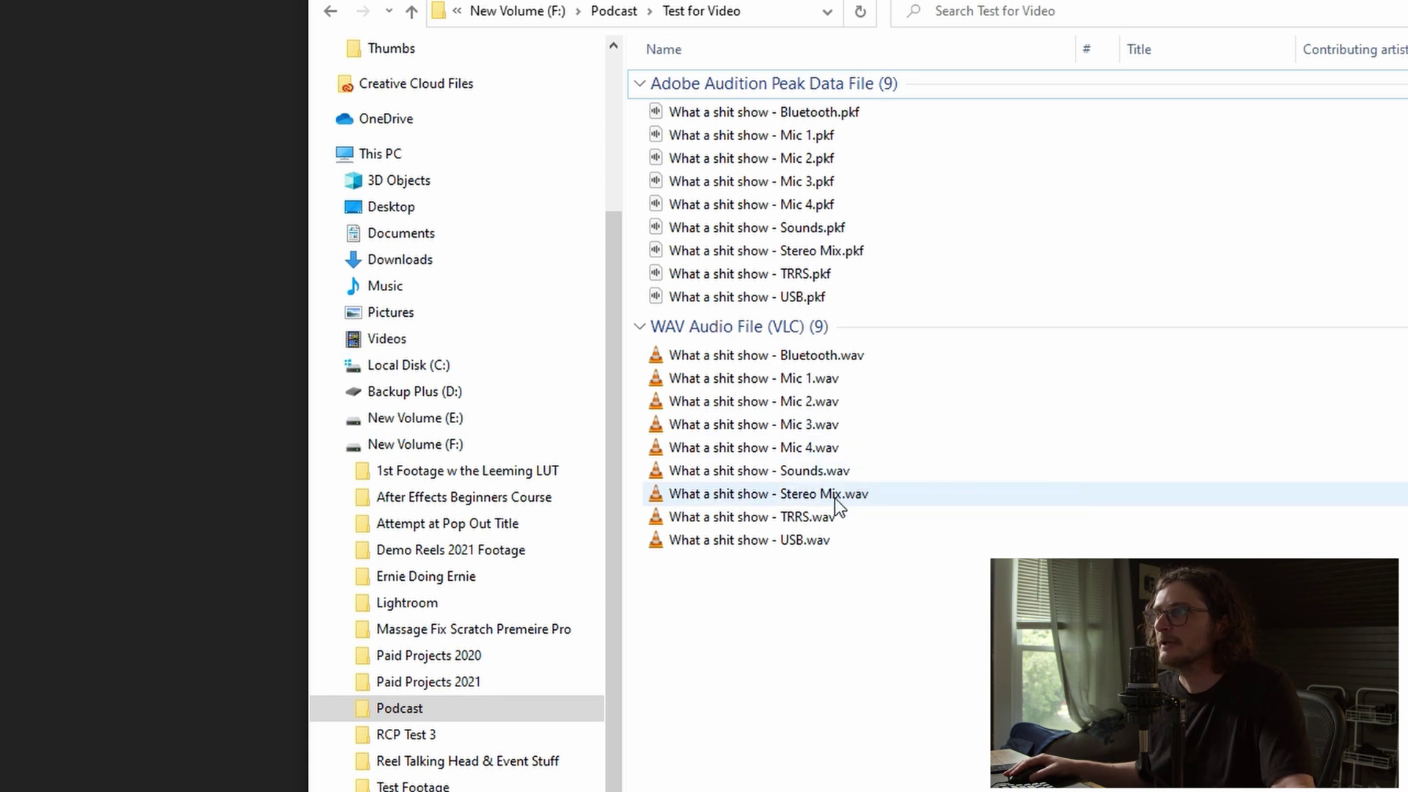
{"action": "mouse_move", "coordinate": [834, 498]}
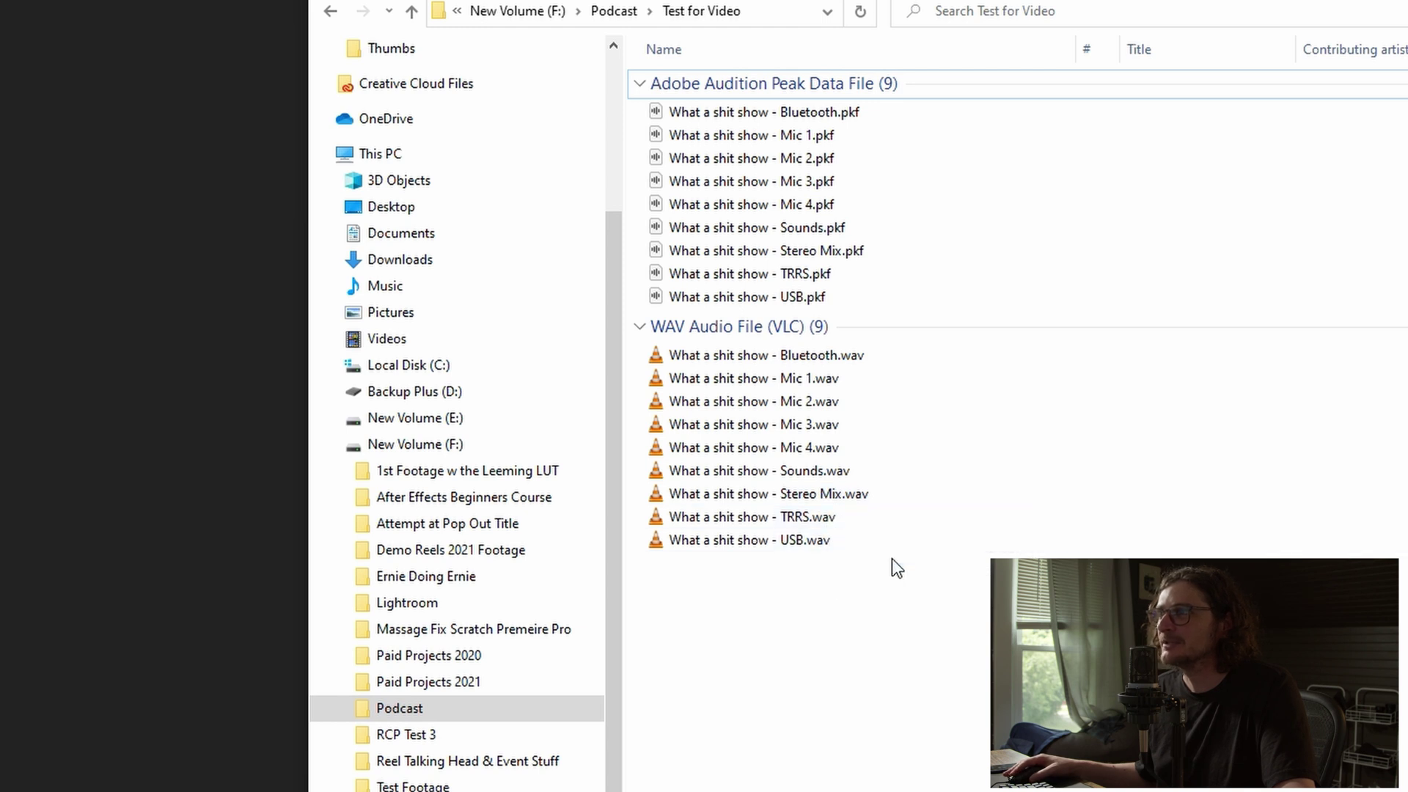
{"action": "left_click", "coordinate": [793, 353]}
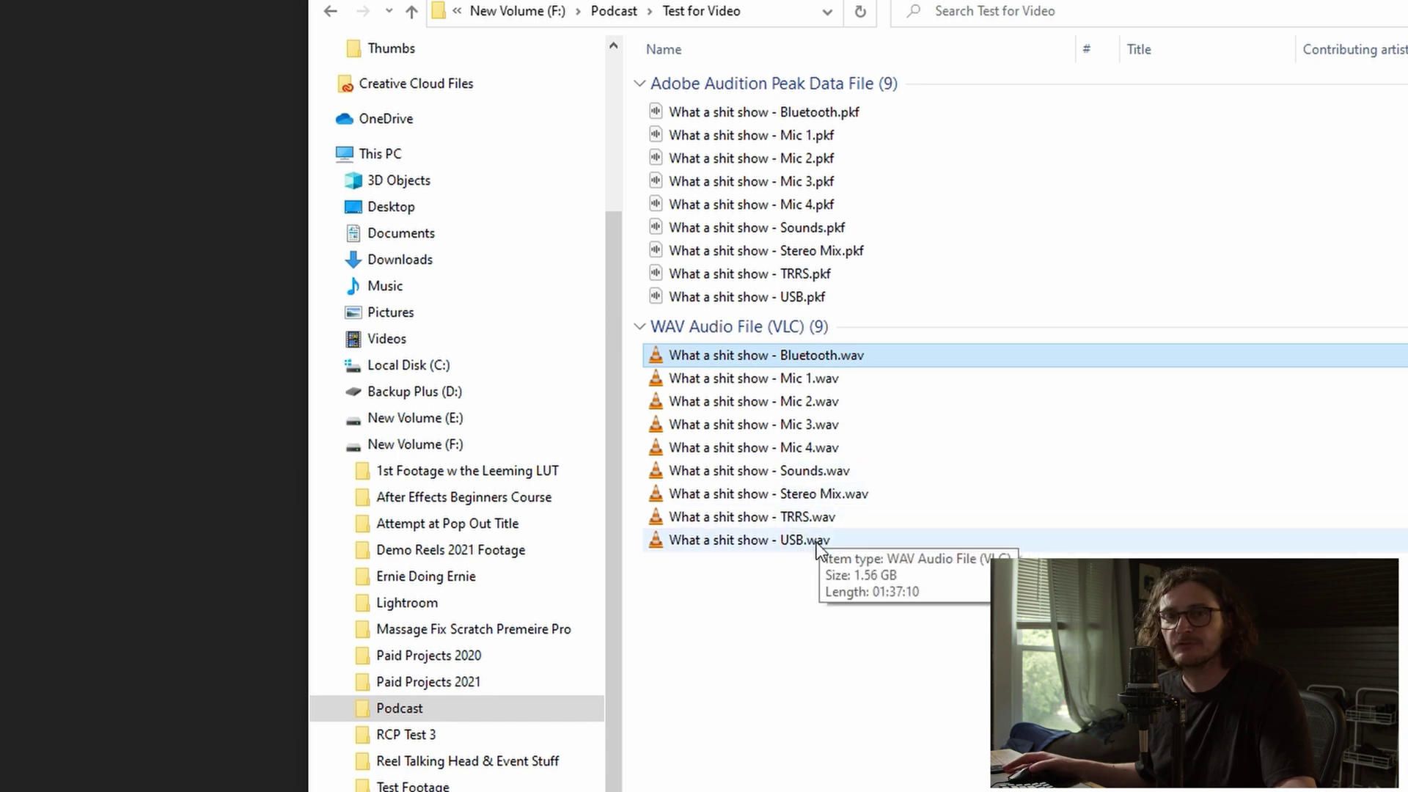
{"action": "left_click", "coordinate": [786, 378]}
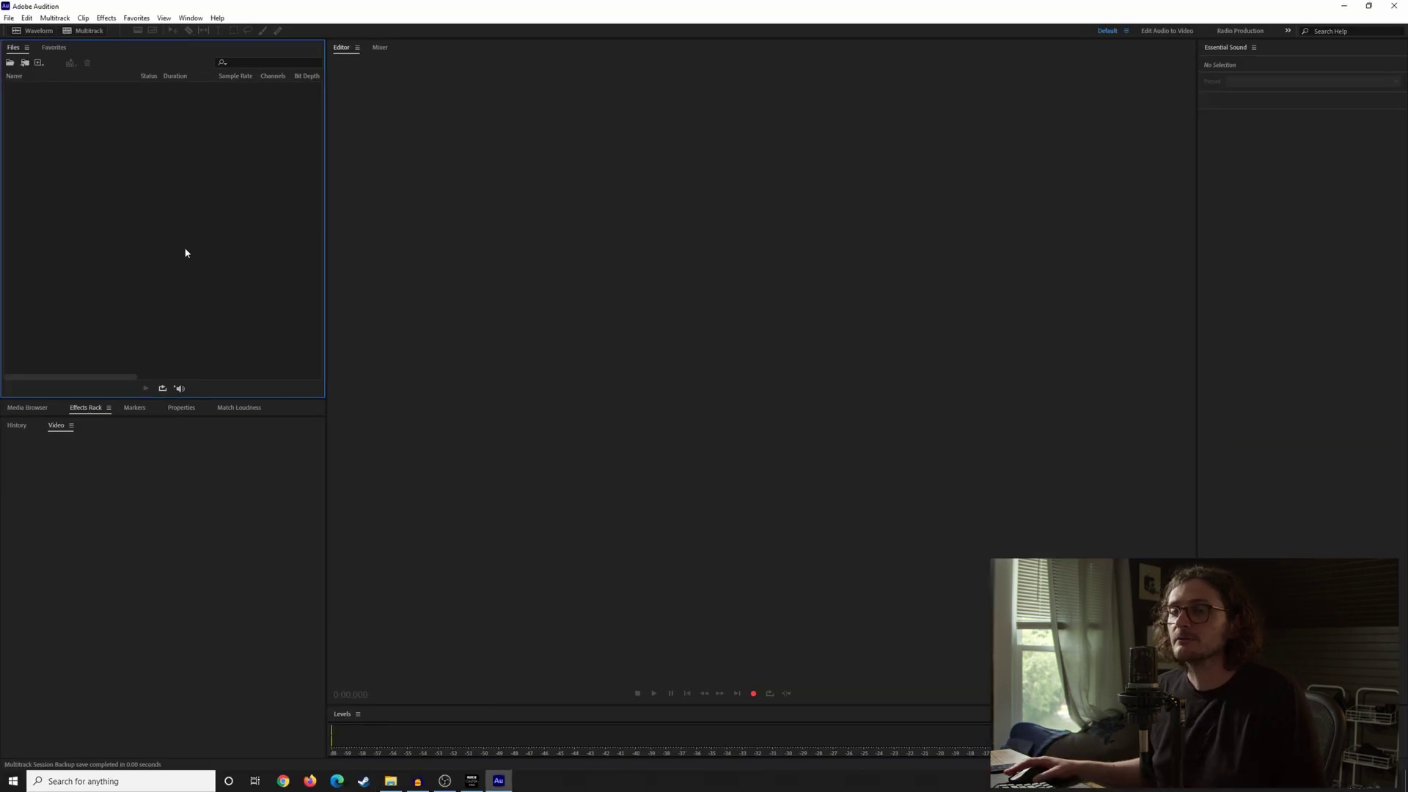
Step: Import all nine WAV files from Test for Video into Audition's Files panel
{"action": "double_click", "coordinate": [177, 258]}
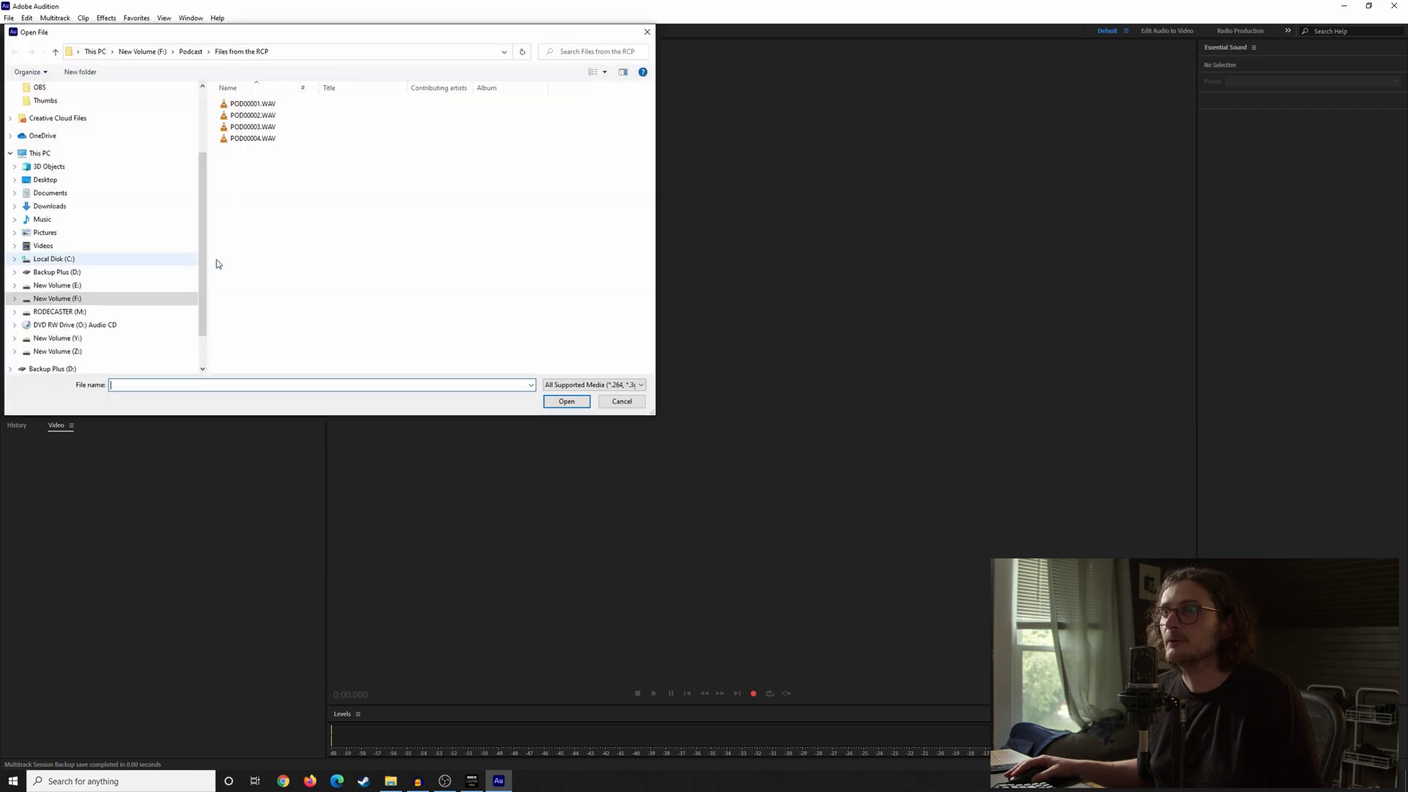
{"action": "left_click_drag", "start_coordinate": [293, 238], "coordinate": [249, 101]}
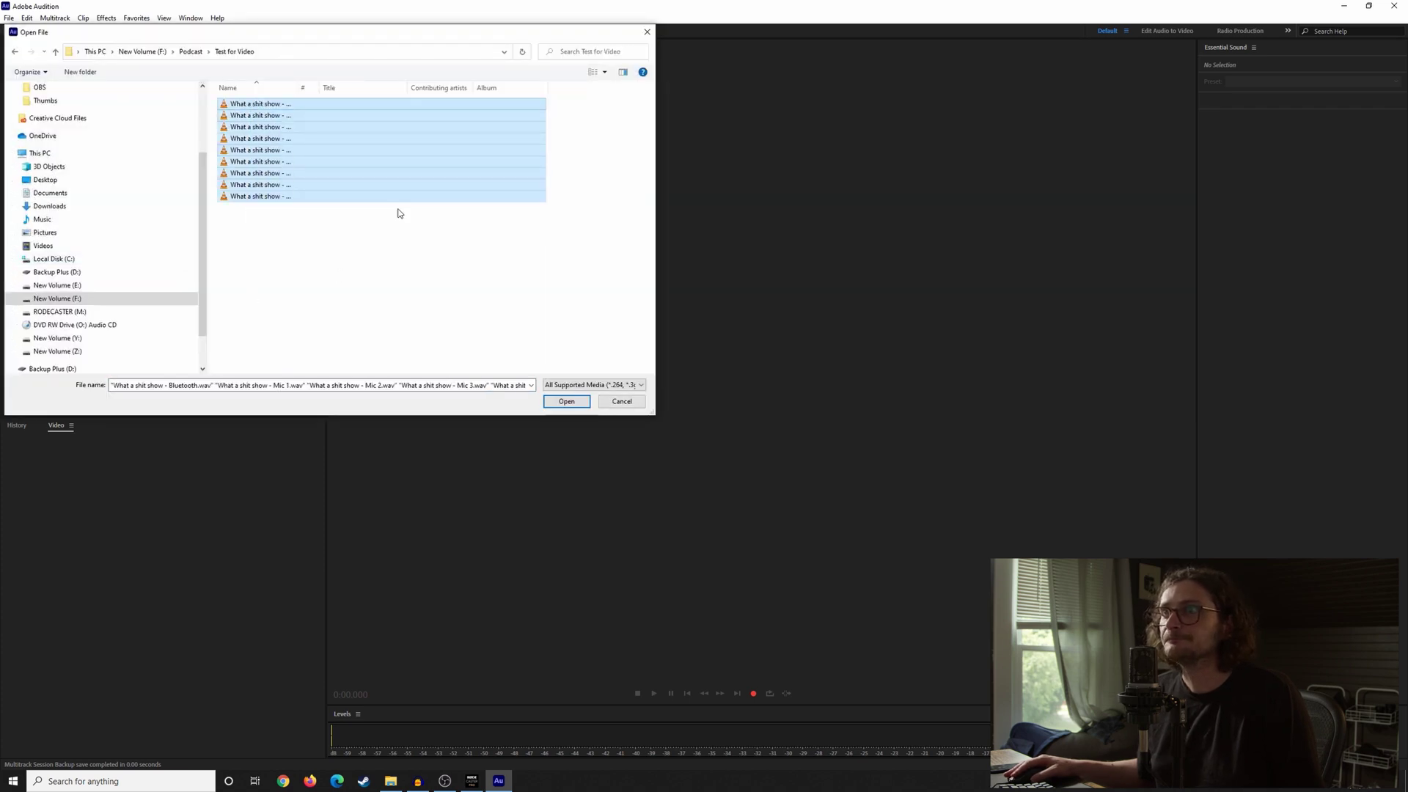
{"action": "left_click", "coordinate": [469, 370]}
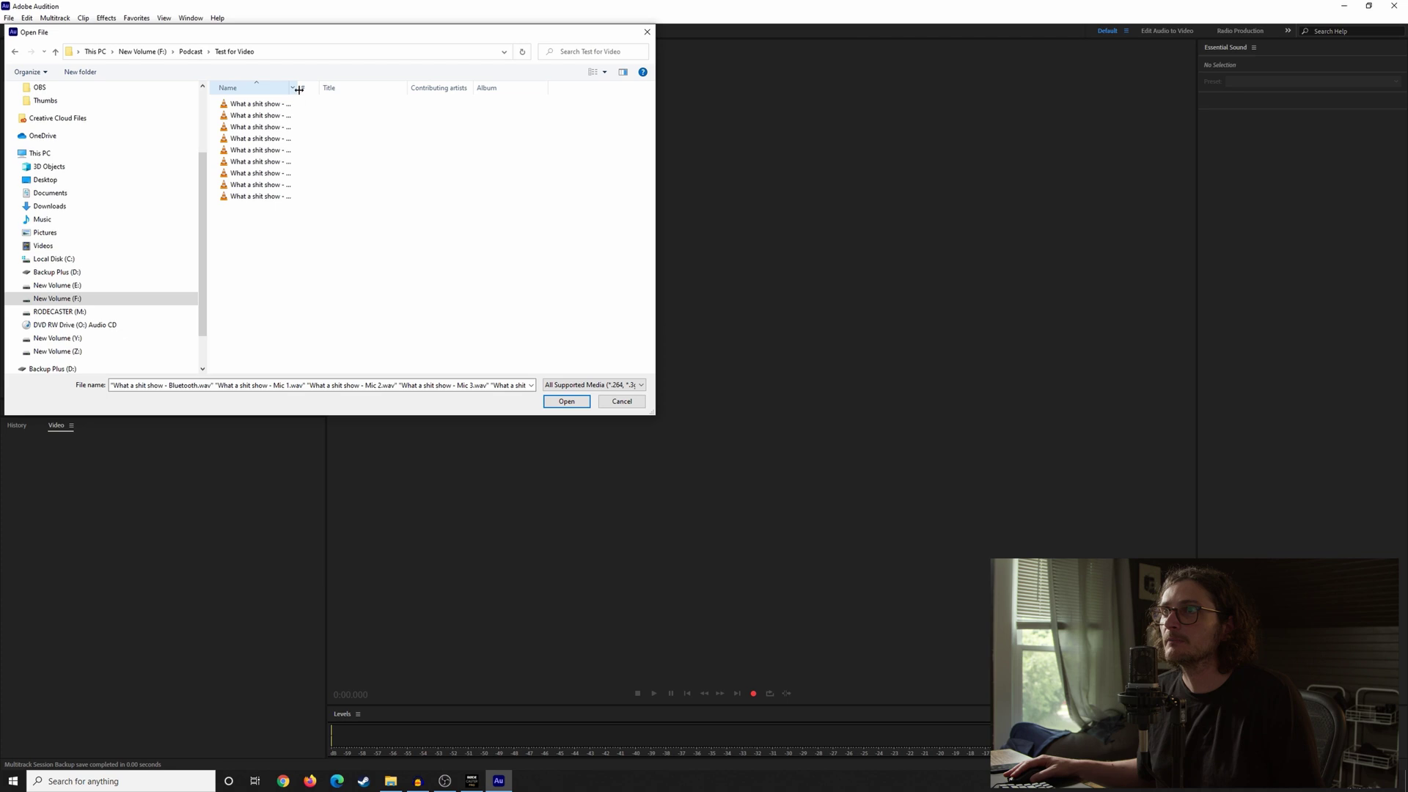
{"action": "left_click_drag", "start_coordinate": [300, 90], "coordinate": [459, 89]}
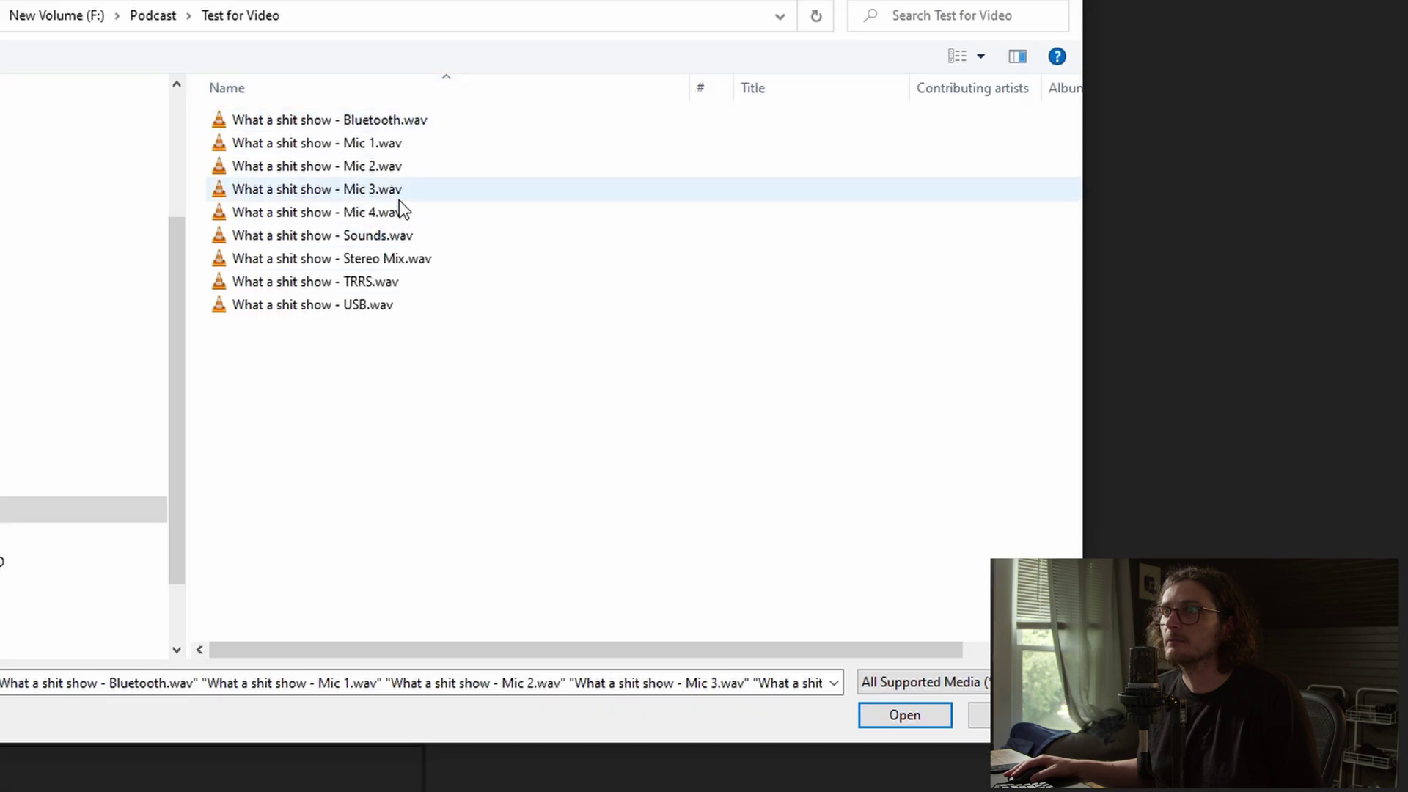
{"action": "left_click", "coordinate": [386, 308]}
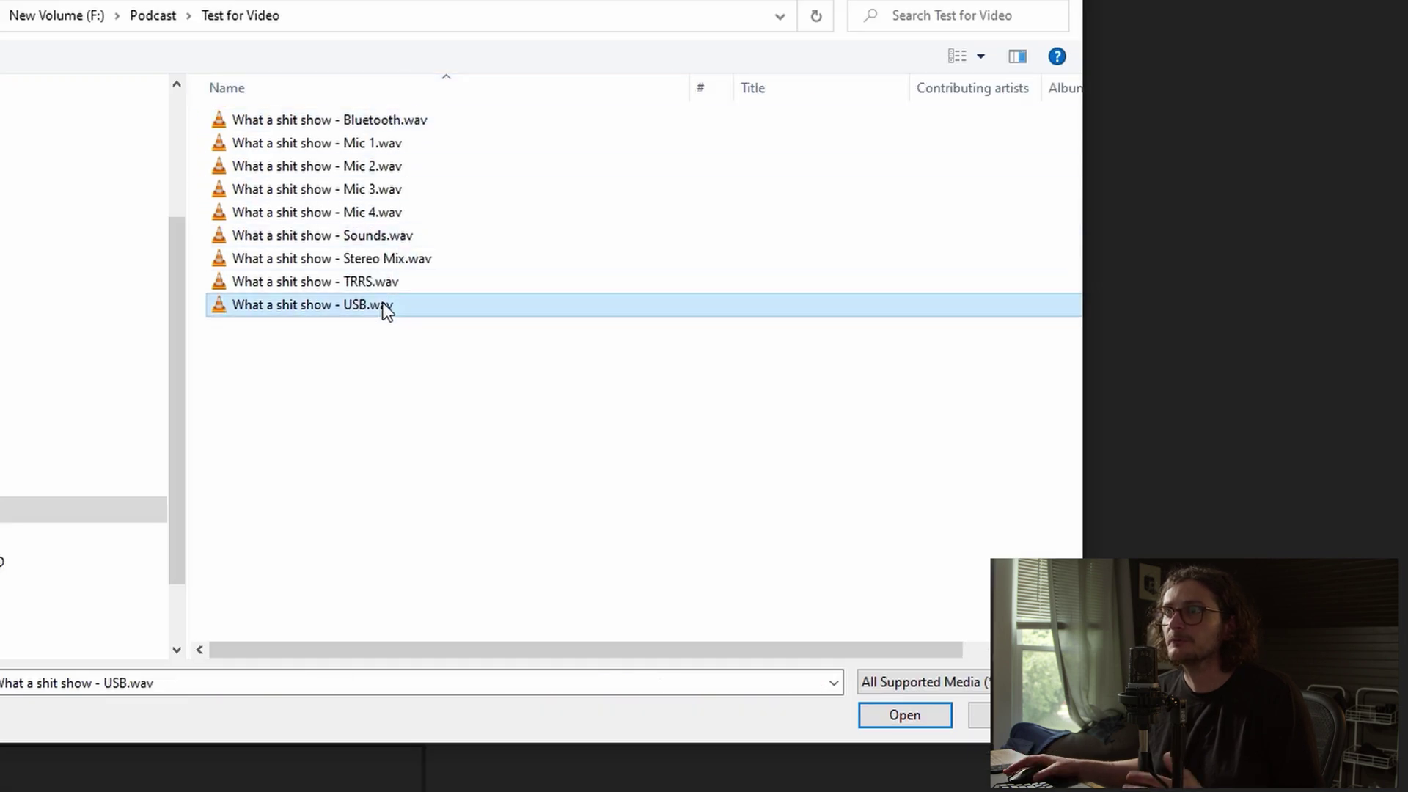
{"action": "left_click", "coordinate": [378, 169]}
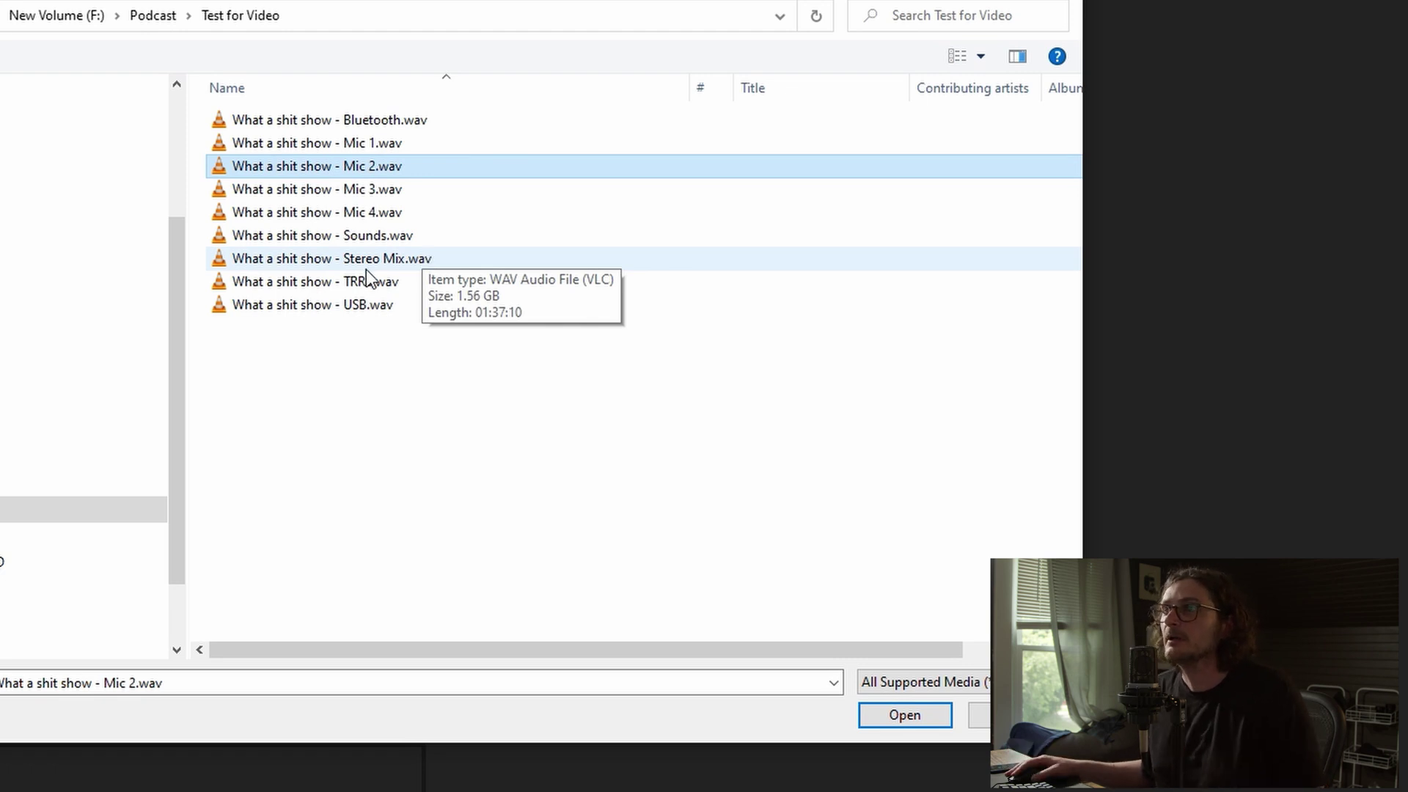
{"action": "key", "text": "ctrl+a"}
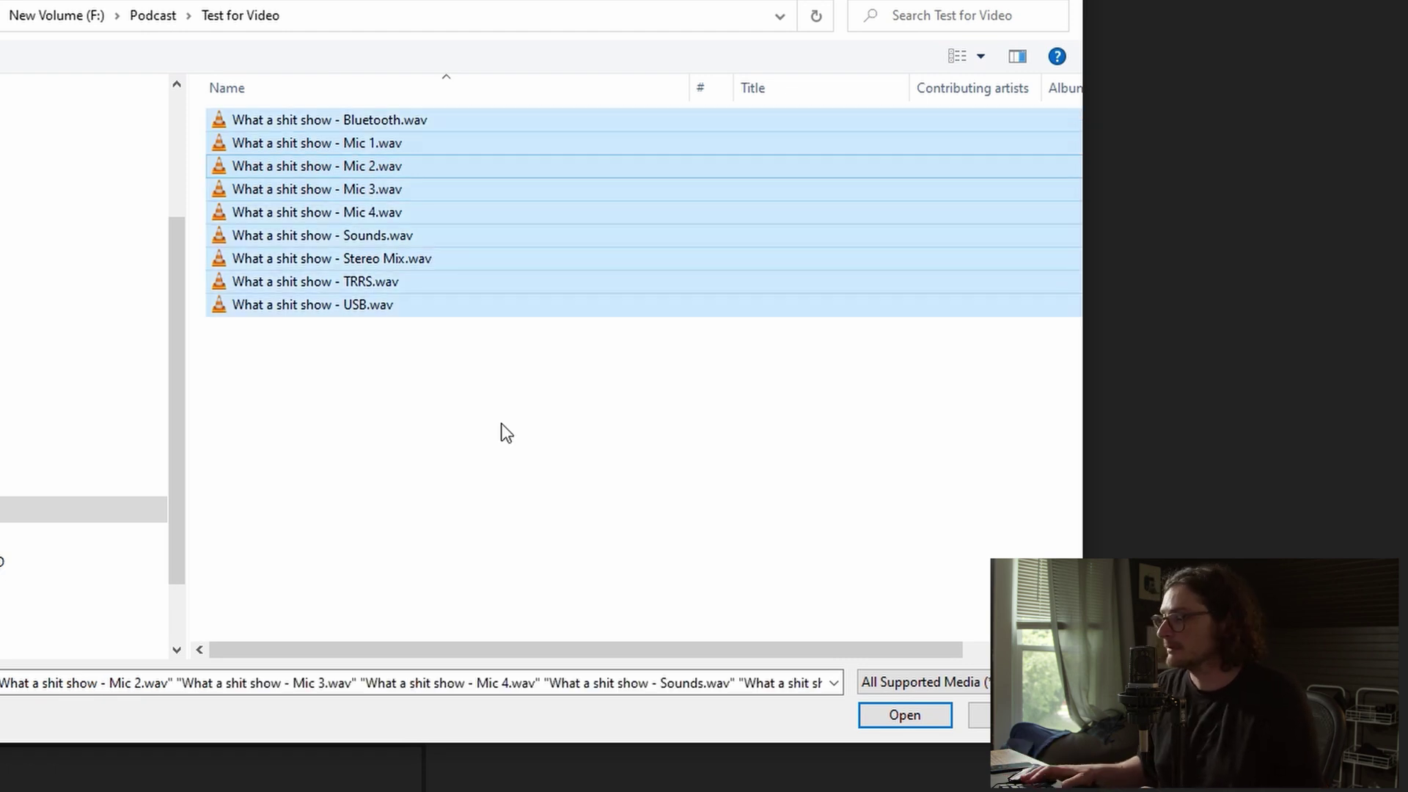
{"action": "key", "text": "Return"}
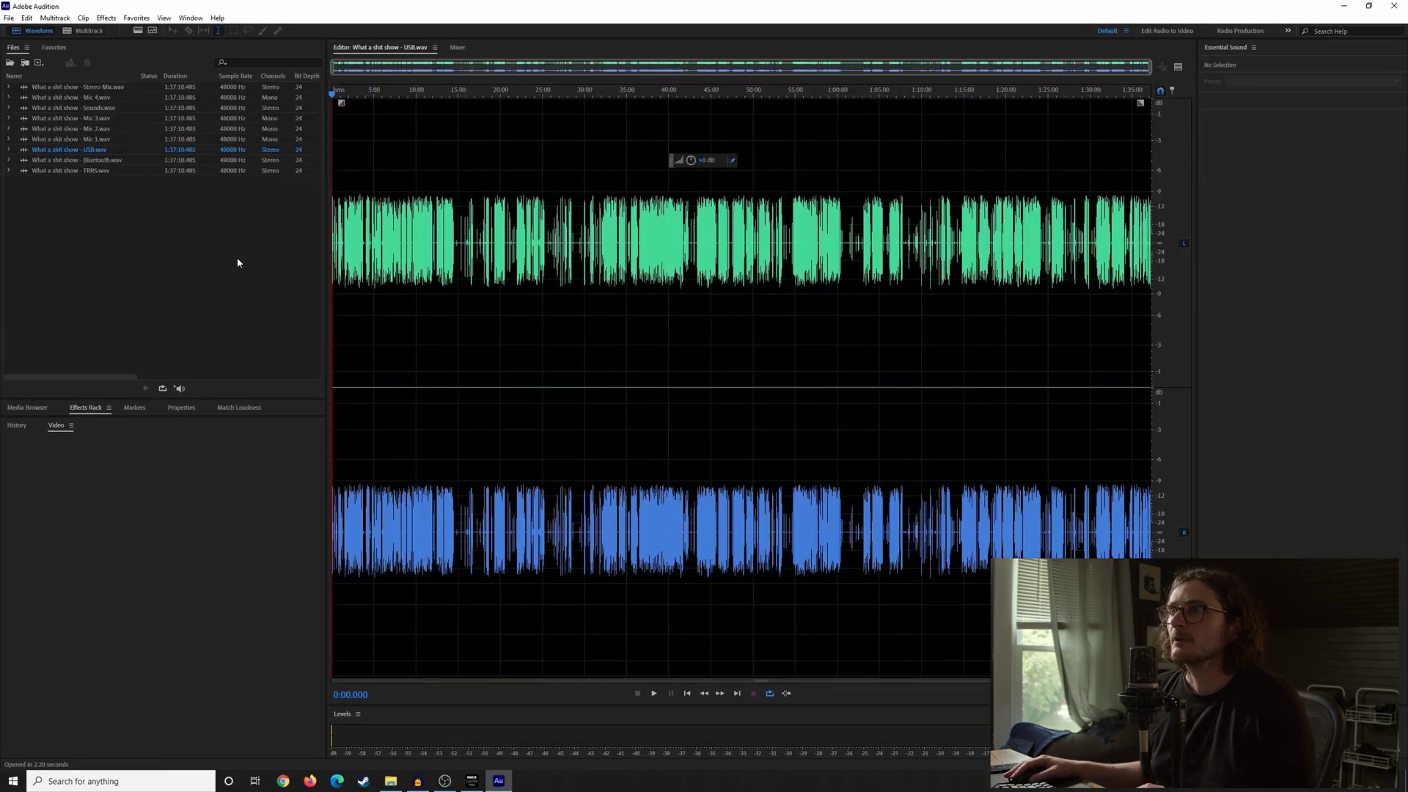
Step: Create a multitrack session with Mic 2.wav on Track 1 and USB.wav on Track 2
{"action": "left_click", "coordinate": [83, 30]}
{"action": "key", "text": "Return"}
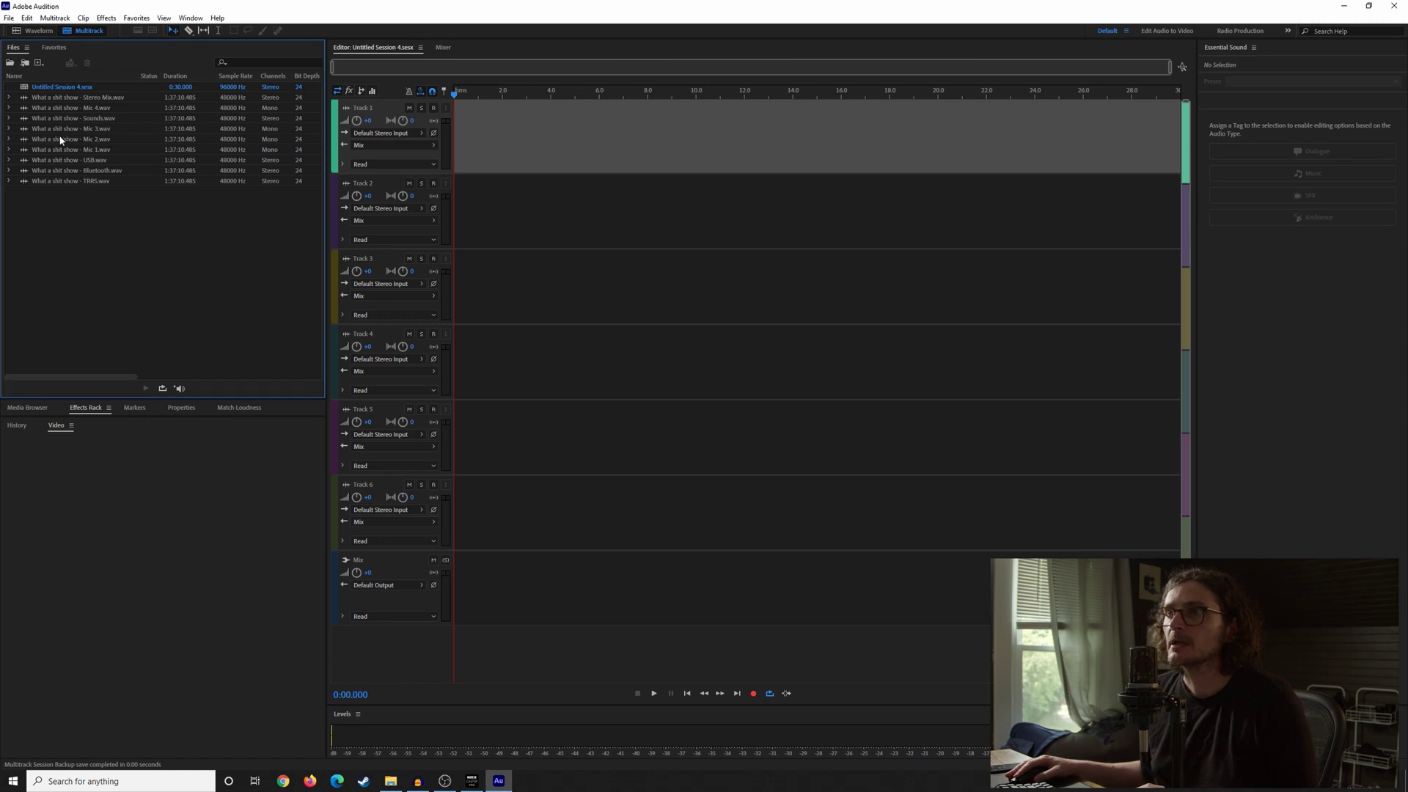
{"action": "left_click_drag", "start_coordinate": [61, 139], "coordinate": [461, 142]}
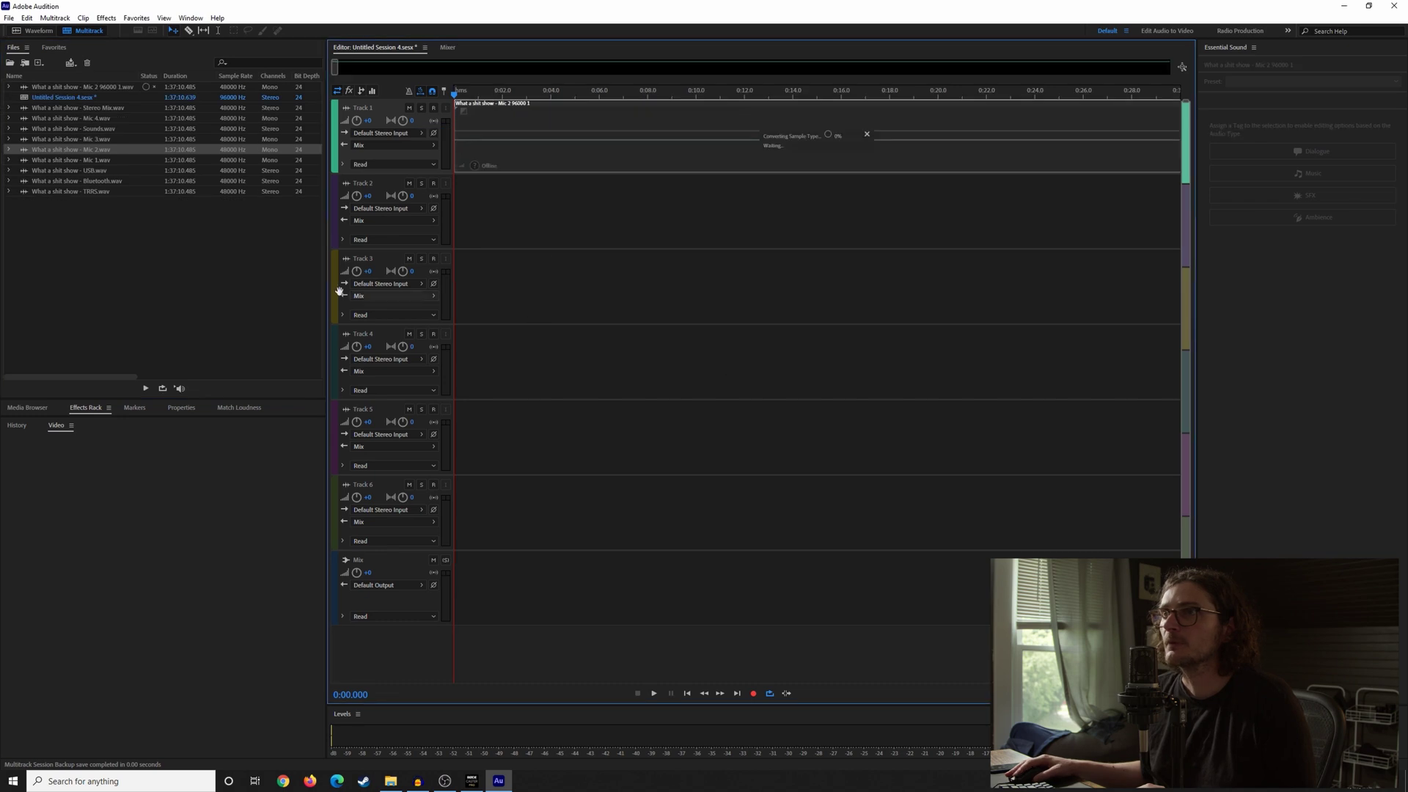
{"action": "left_click_drag", "start_coordinate": [59, 171], "coordinate": [476, 224]}
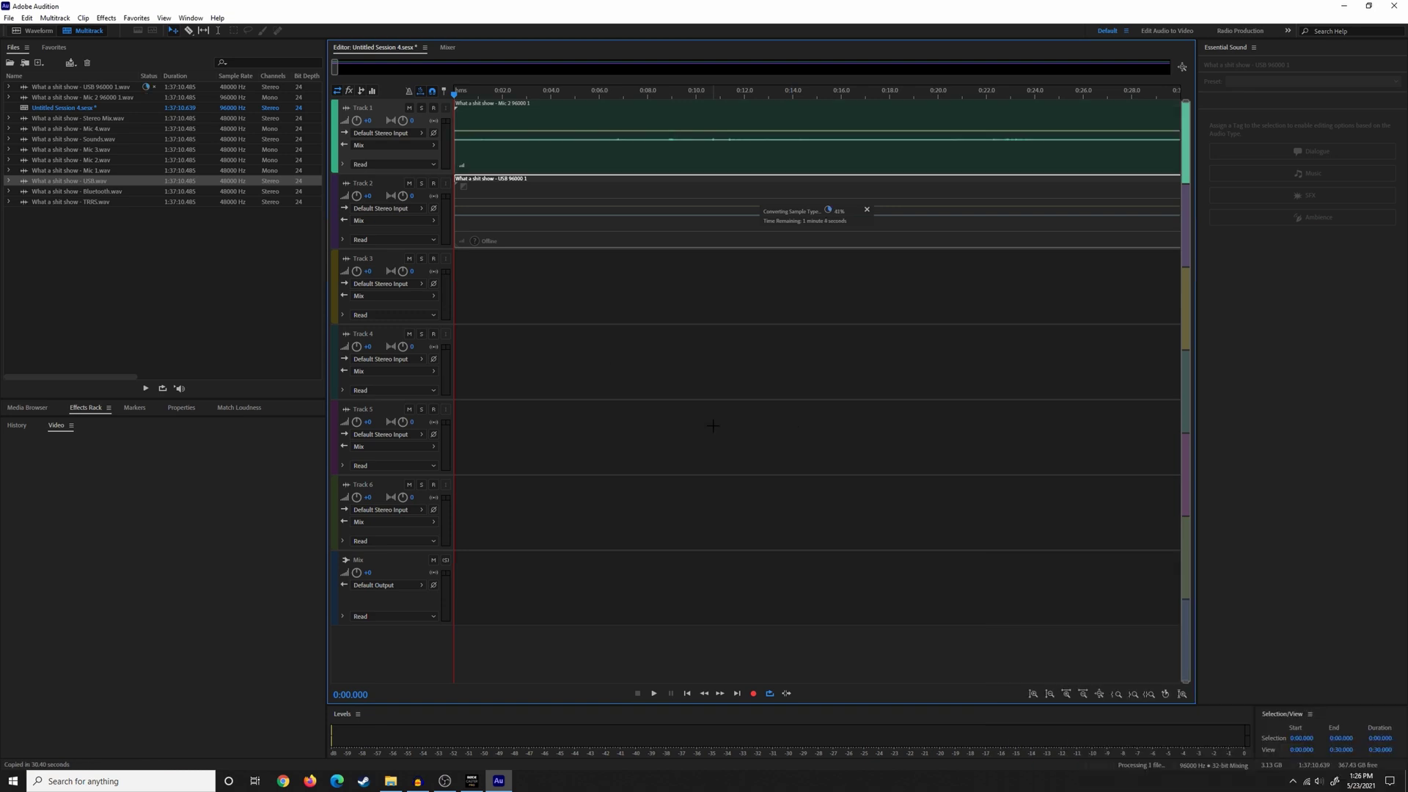
{"action": "key", "text": "backslash"}
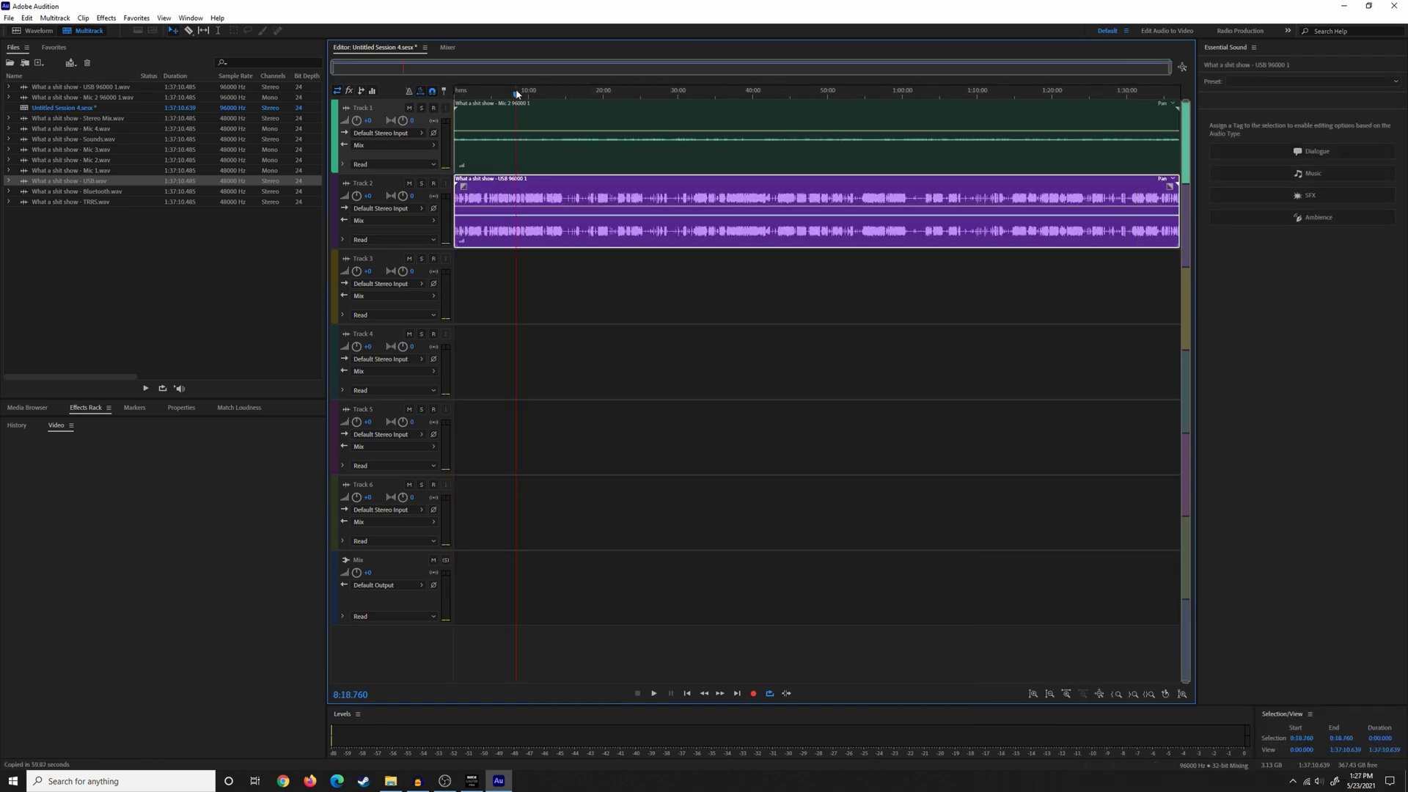